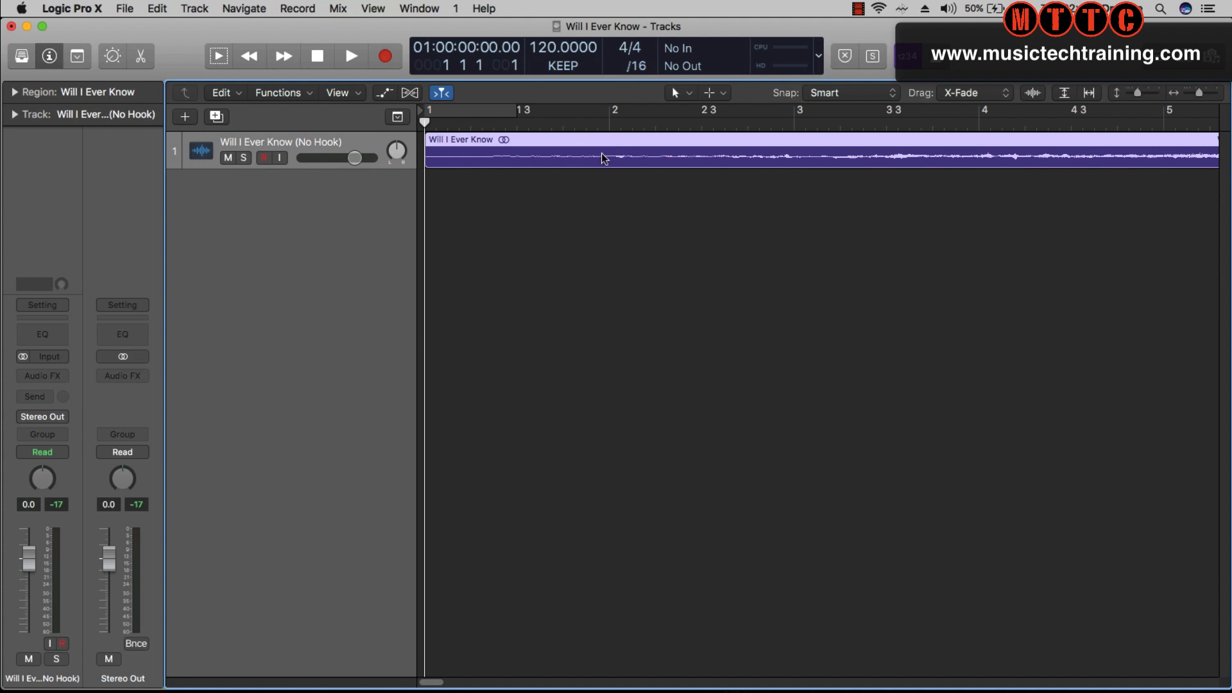
Examine the Will I Ever Know region's save-as-file settings and the audio file editor's processing functions, applying nothing.
key(alt+super+f)
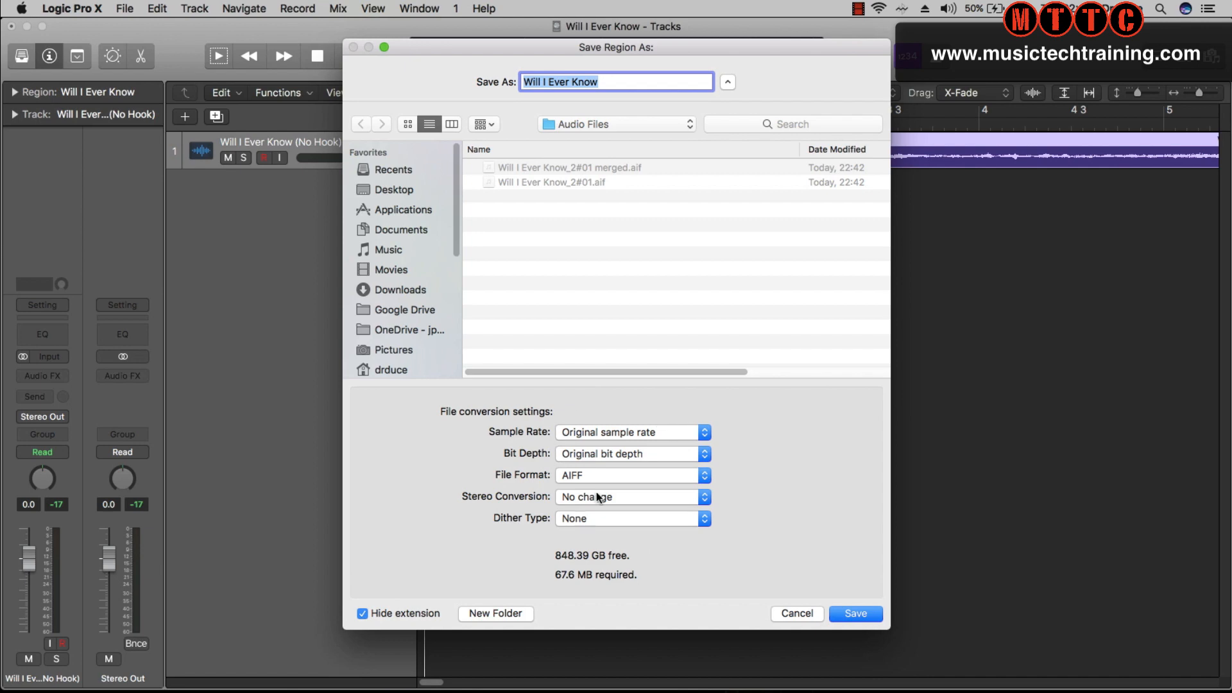
click(789, 612)
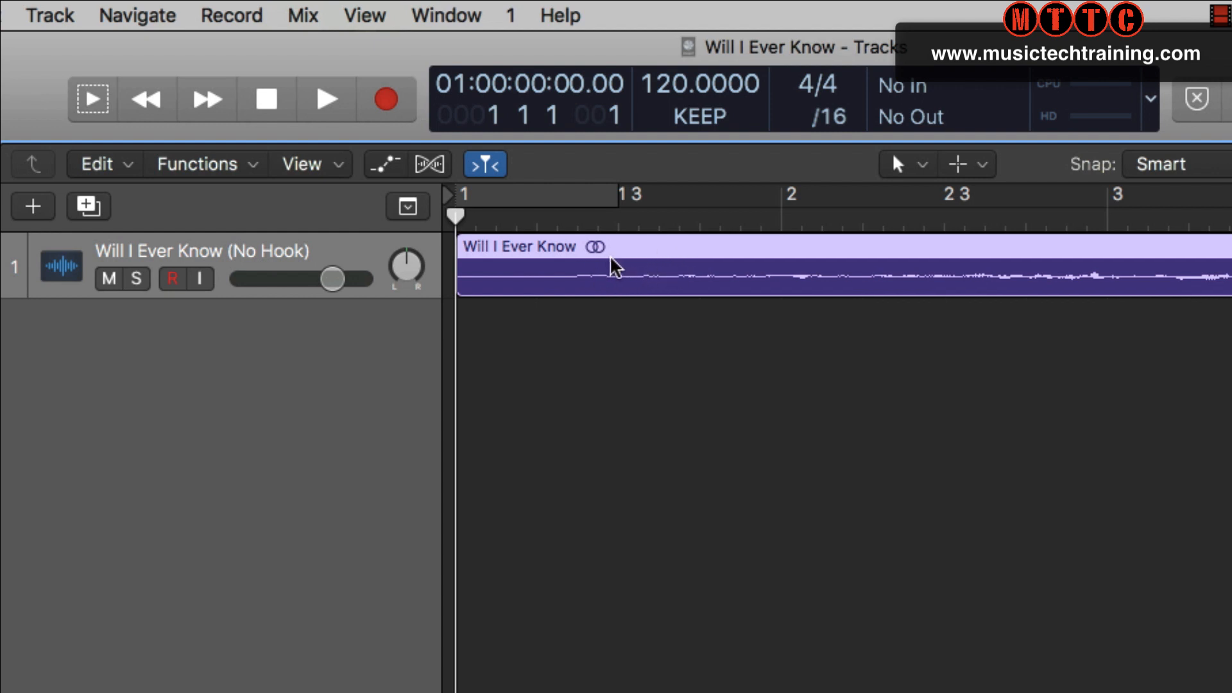
double_click(741, 276)
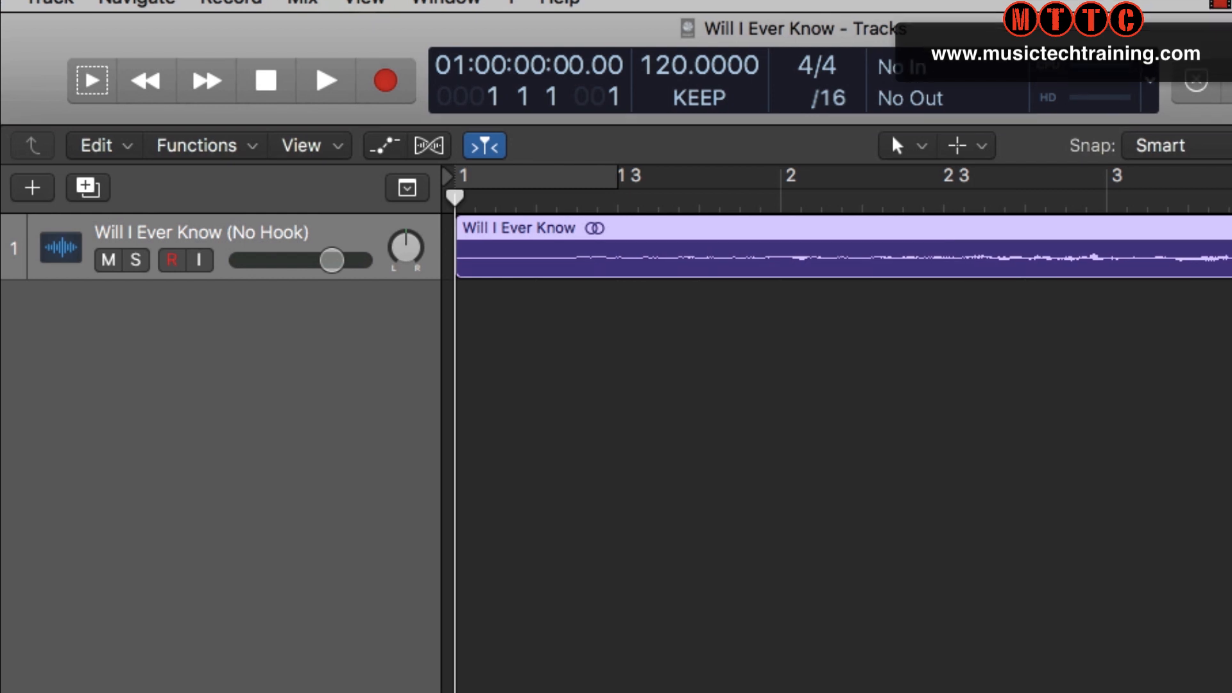
click(867, 500)
click(263, 390)
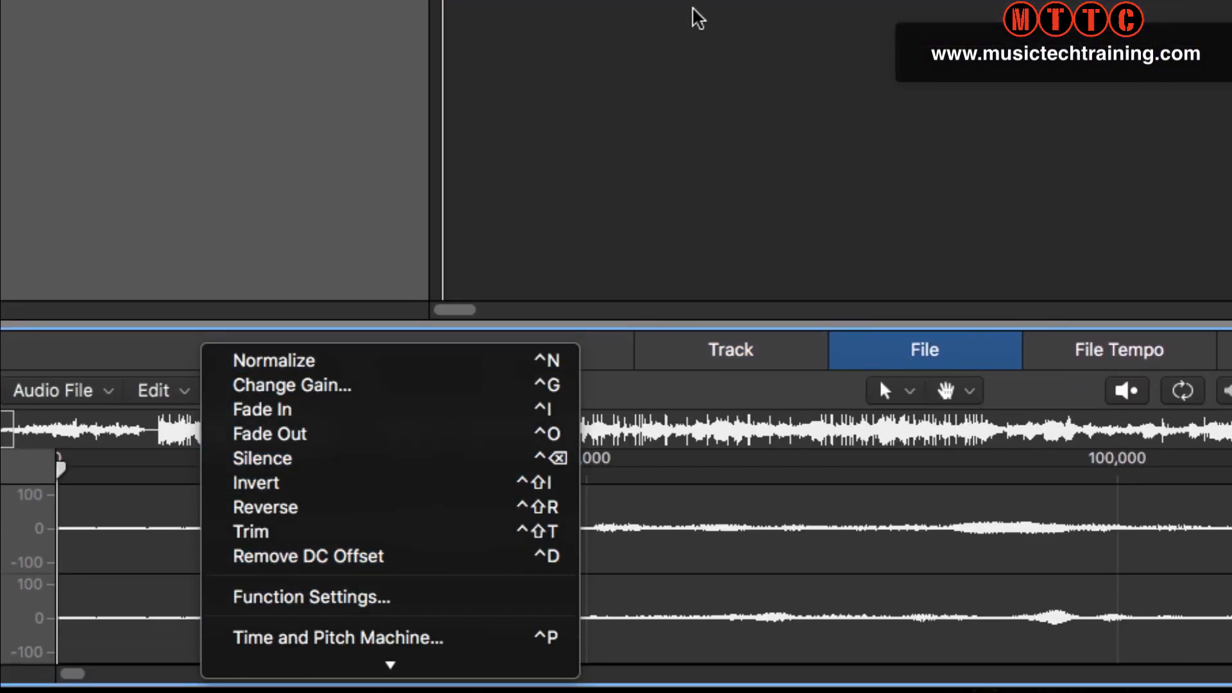
click(695, 150)
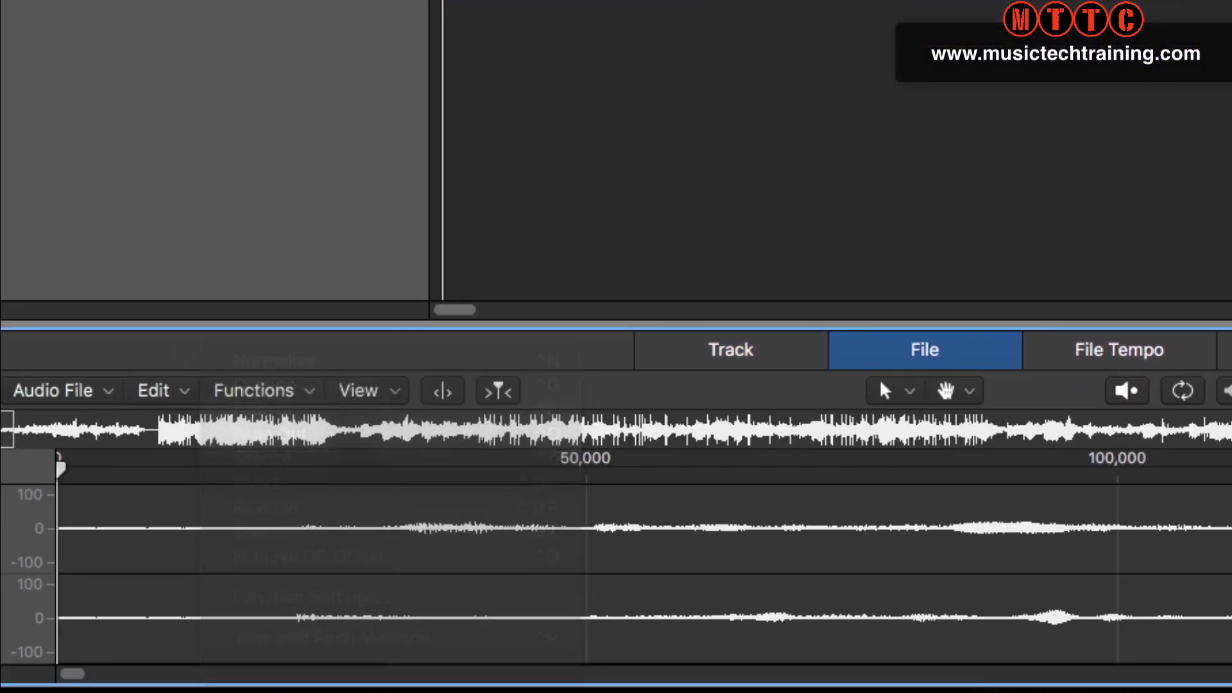
click(765, 102)
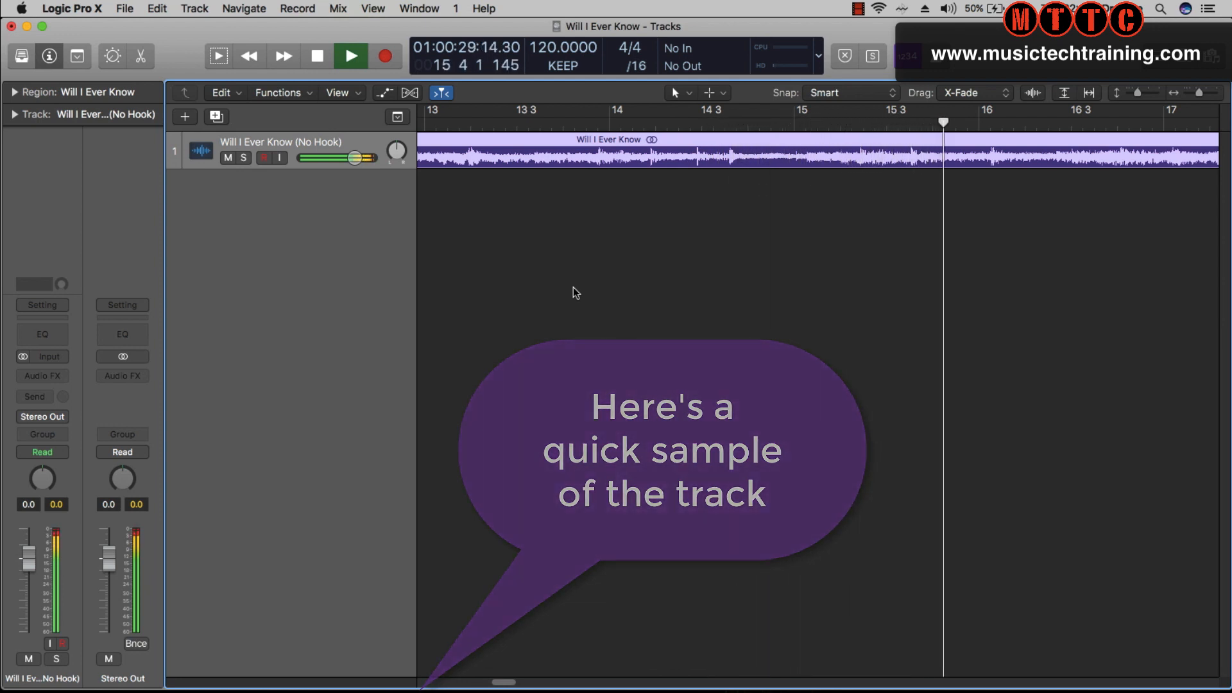
Stop the sample playback and deselect the Will I Ever Know region.
key(space)
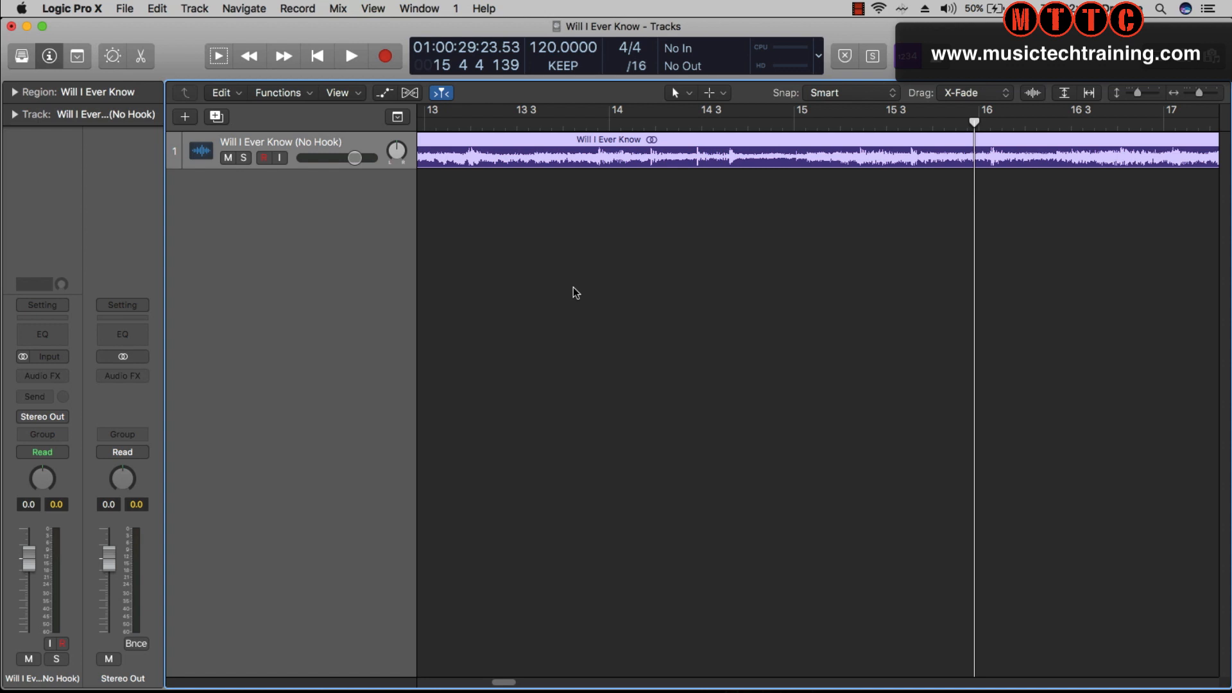
click(572, 286)
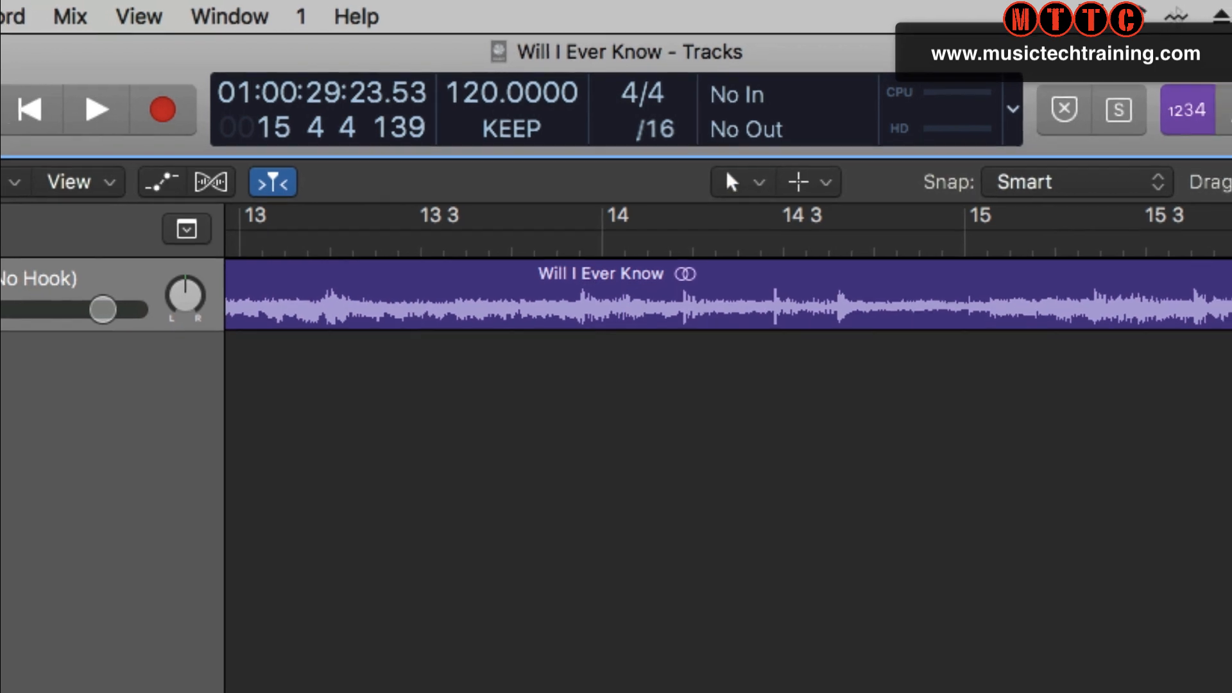
Create a new project to check its default tempo, and close it without saving.
click(14, 10)
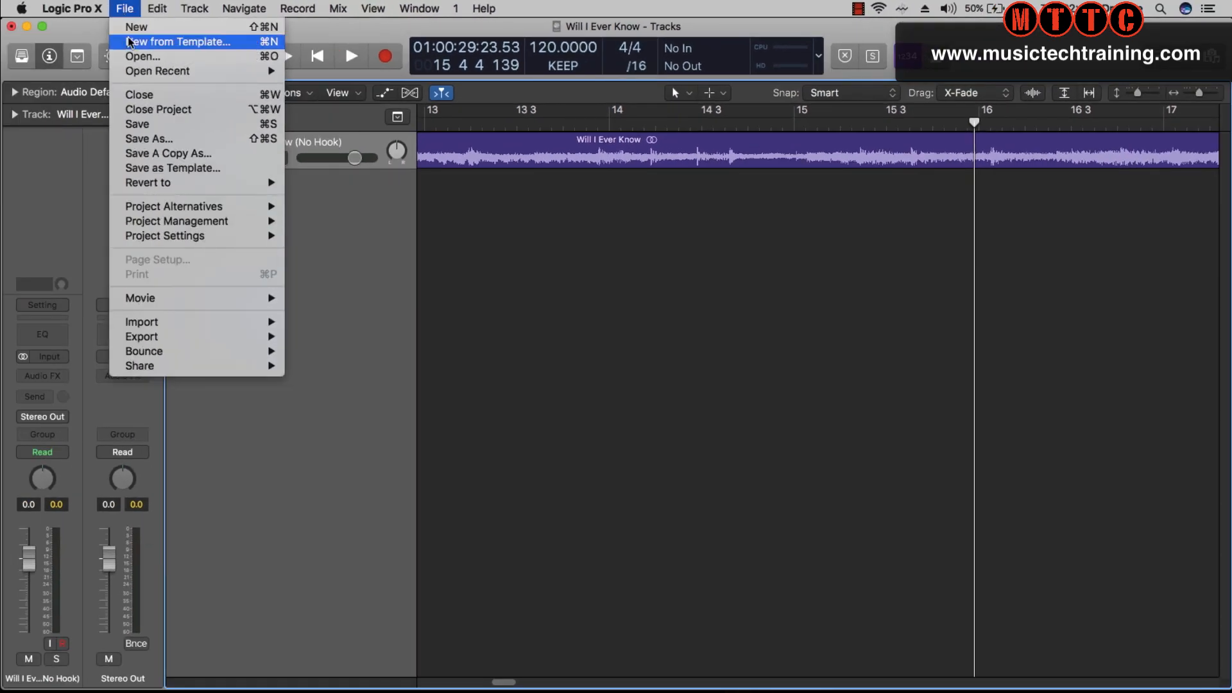
click(130, 27)
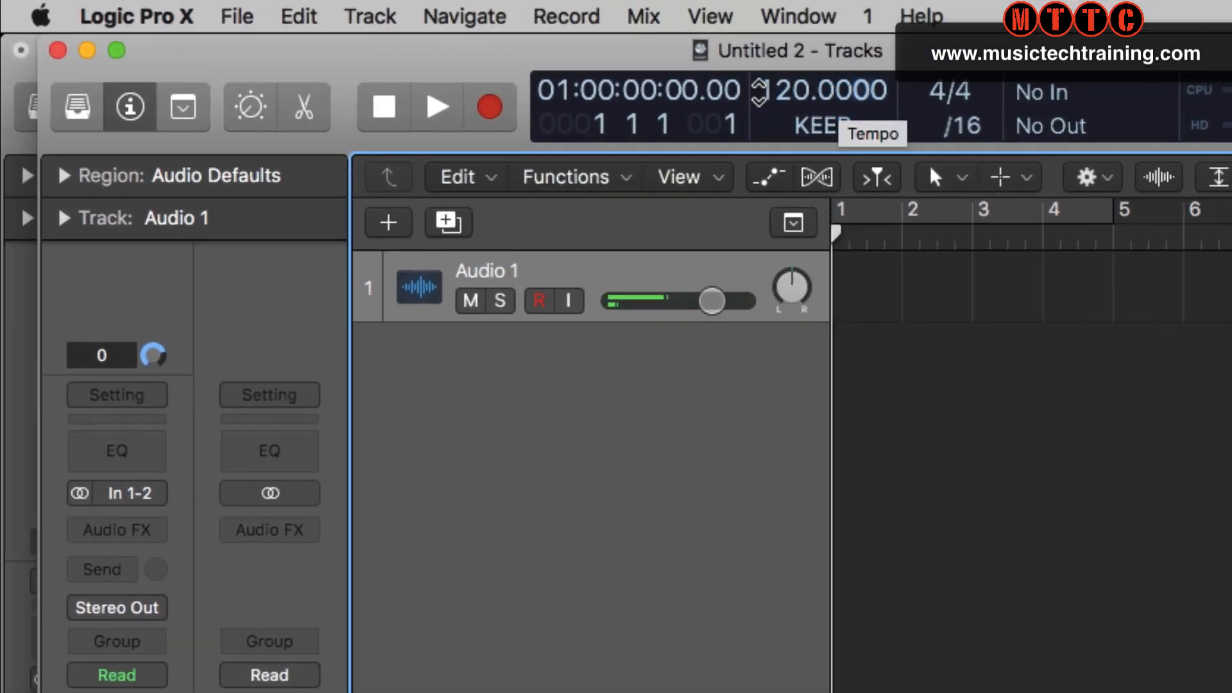
click(57, 50)
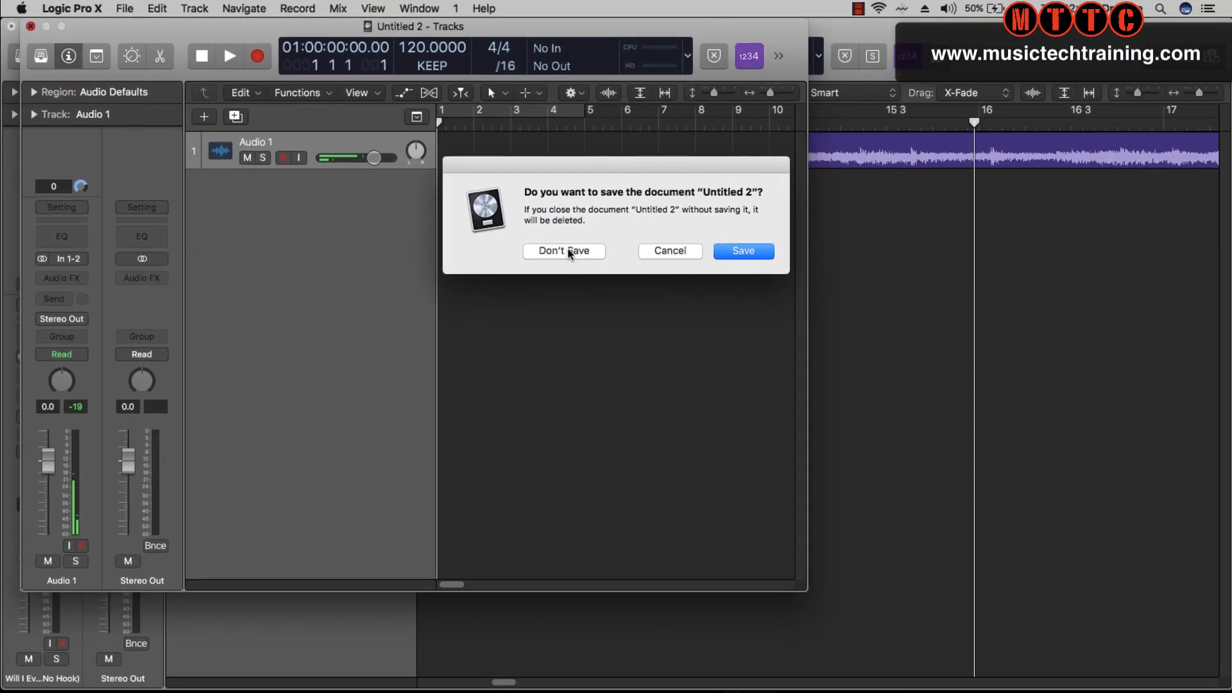
click(564, 251)
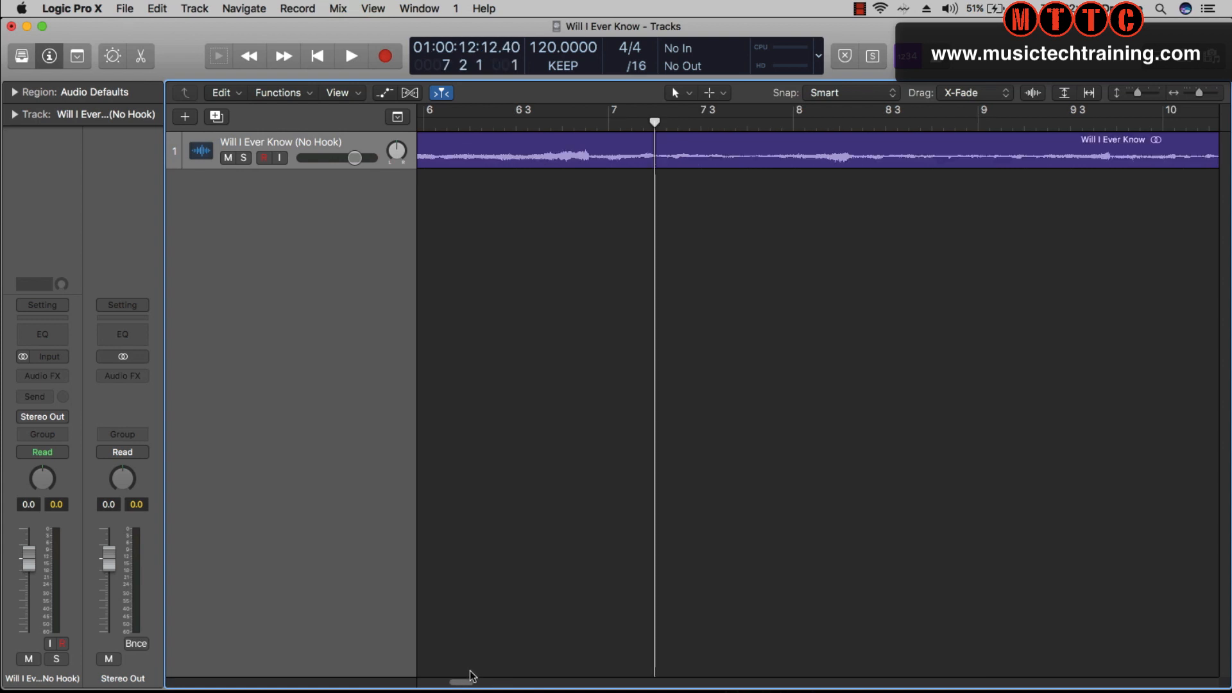
Insert a stereo BPM Counter metering plug-in on the Will I Ever Know (No Hook) track.
drag(466, 684, 417, 682)
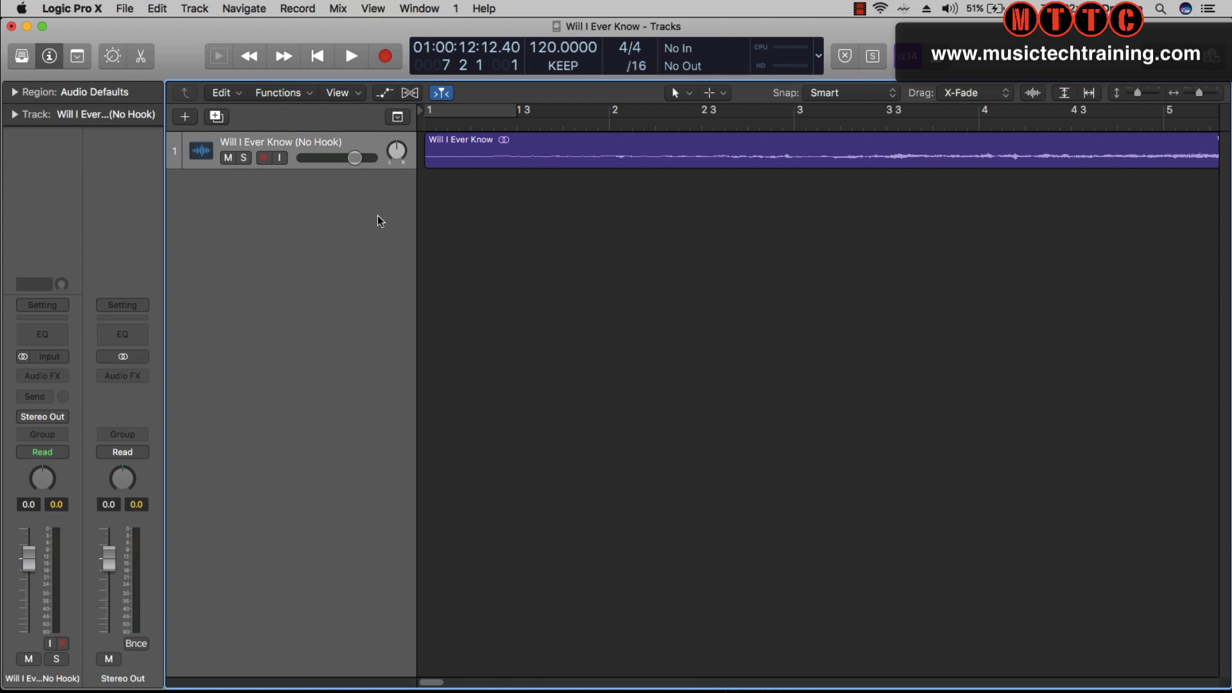
click(269, 136)
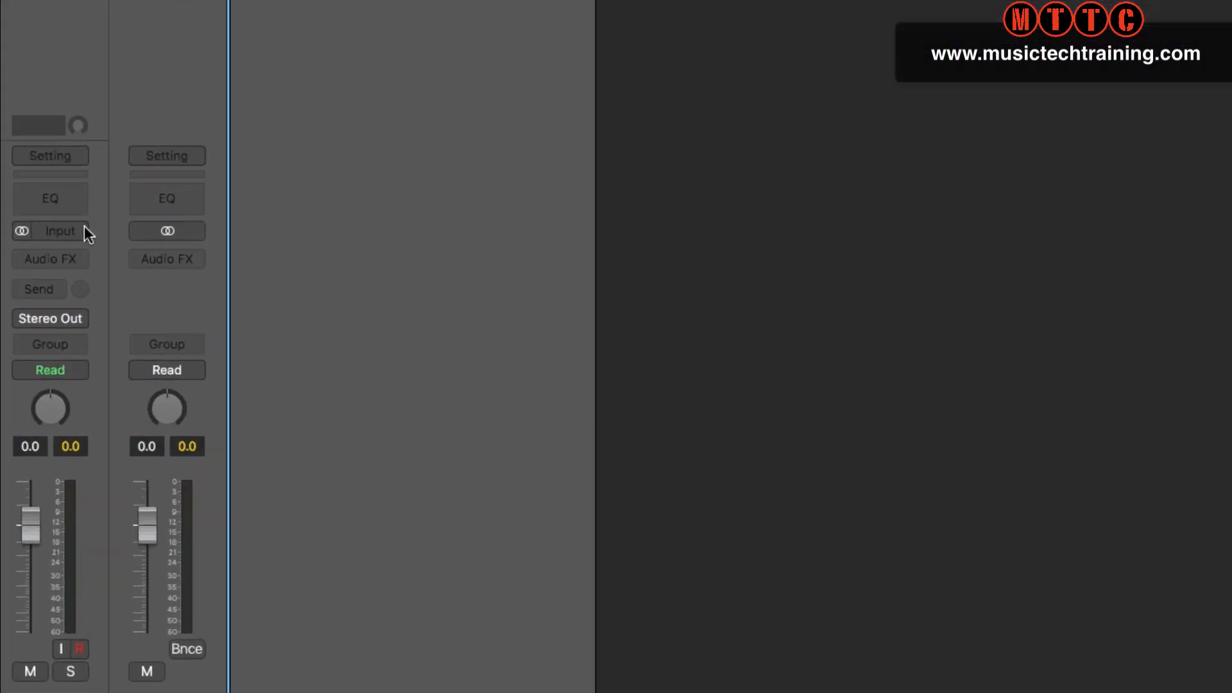
click(63, 376)
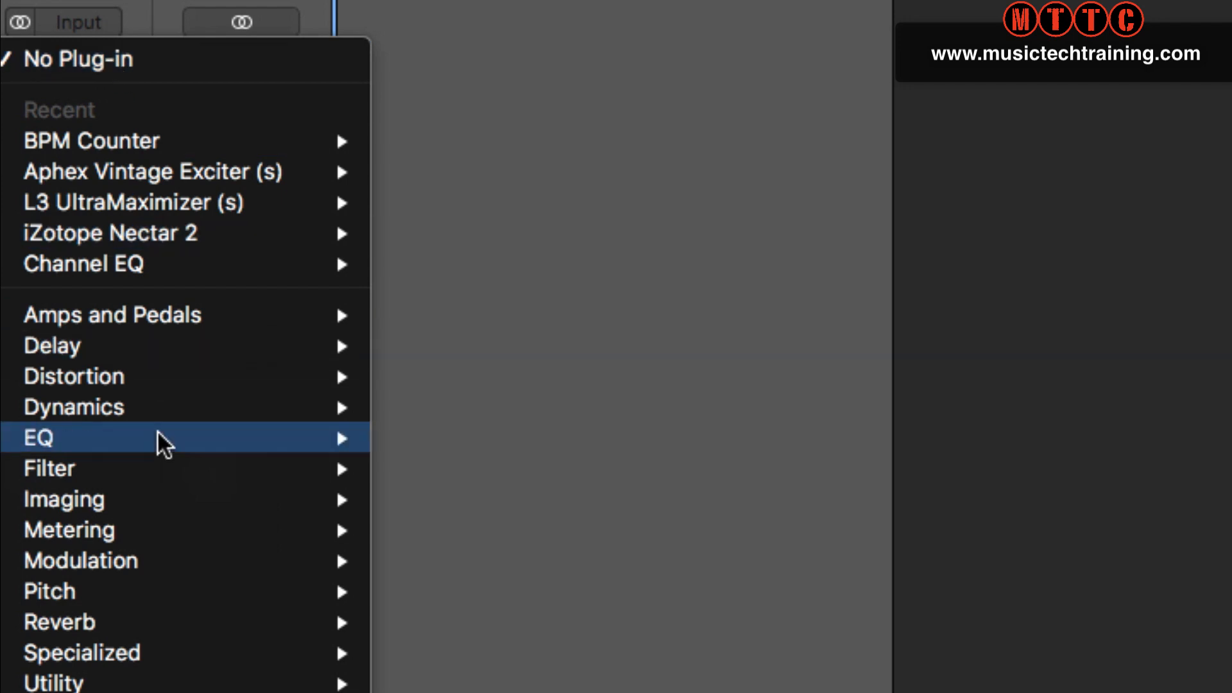
mouse_move(182, 537)
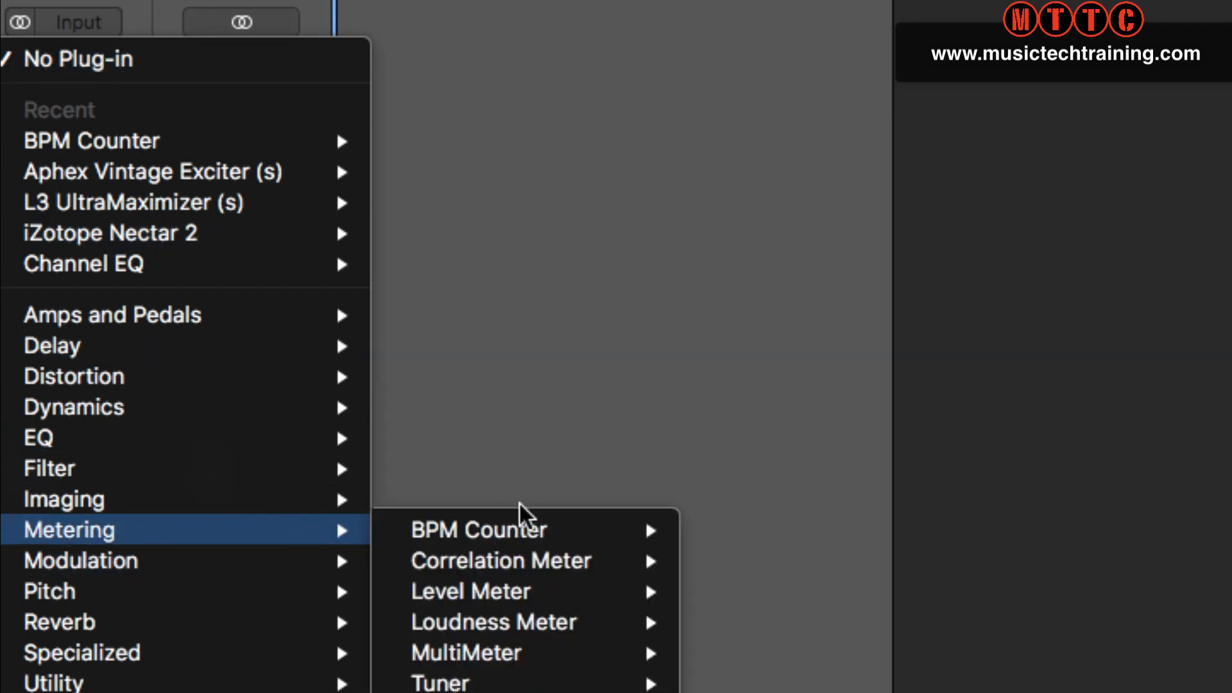
mouse_move(517, 538)
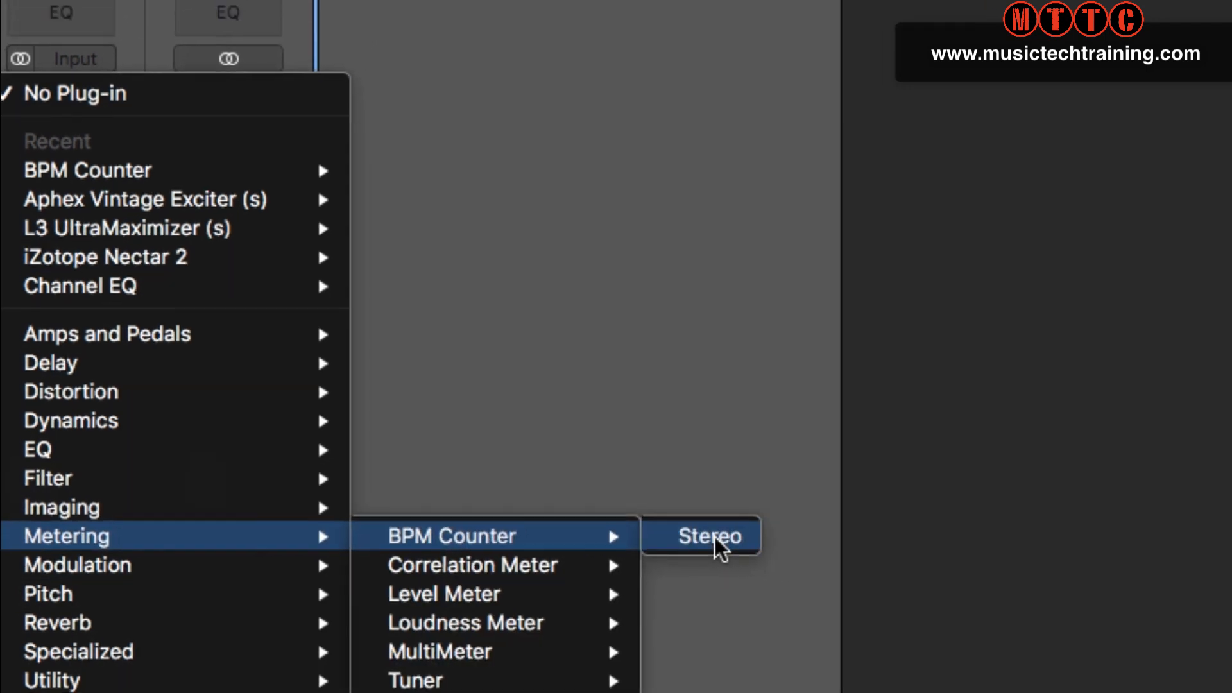
click(719, 549)
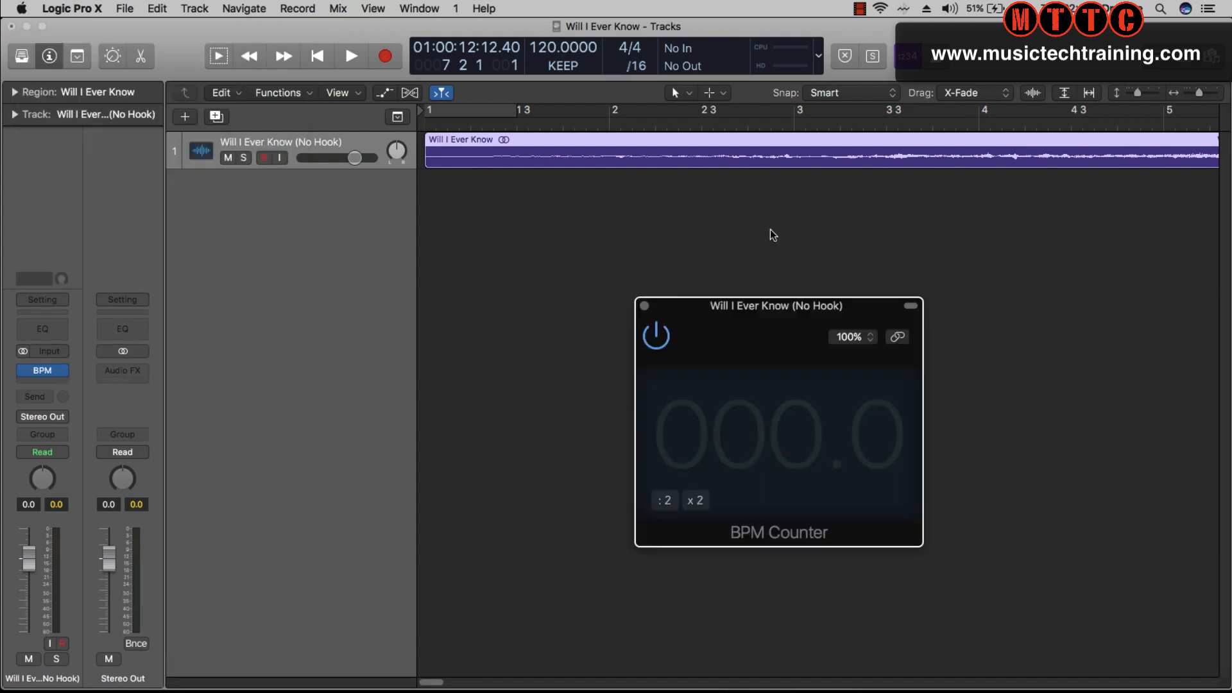
Detect the song's tempo with the BPM Counter by playing from just before bar 12, resetting the counter and repeating the measurement.
key(space)
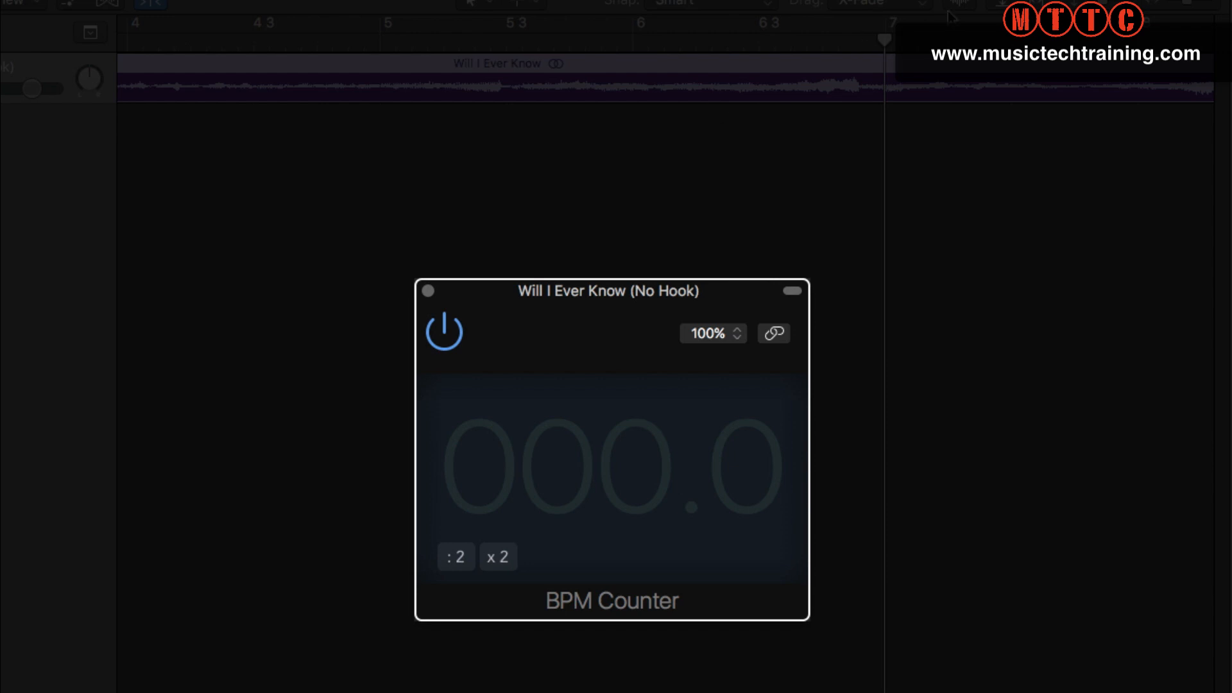
drag(1192, 5, 1174, 8)
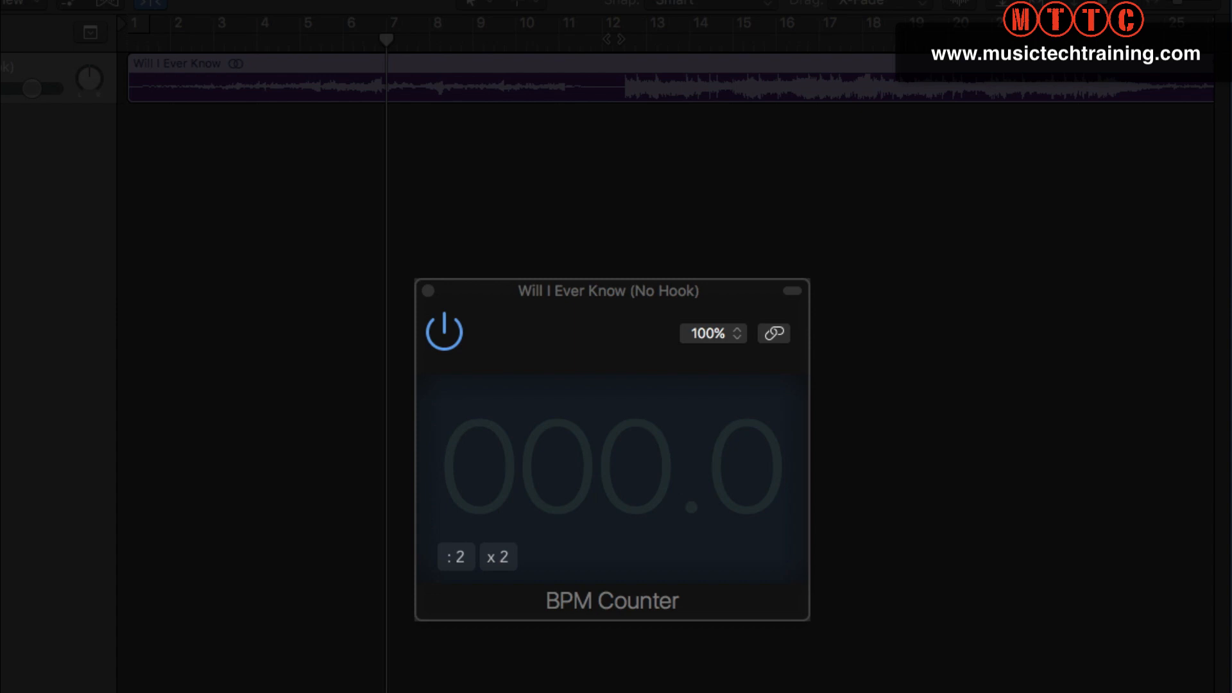
click(600, 42)
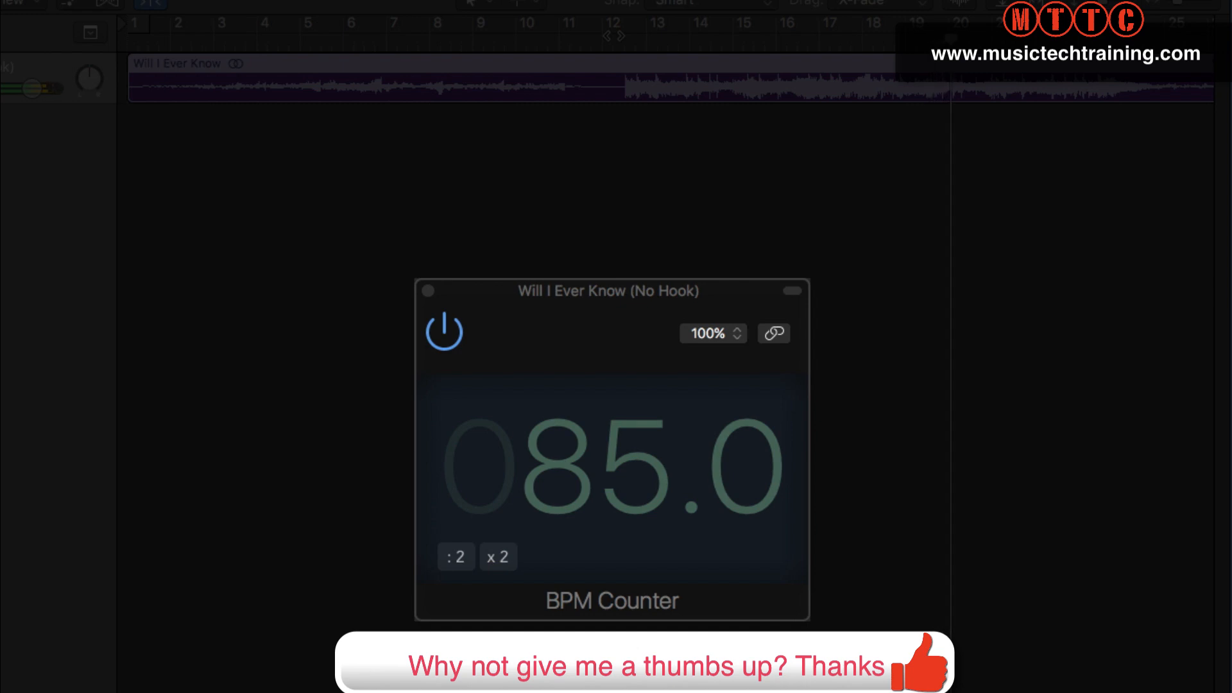
click(602, 464)
click(602, 465)
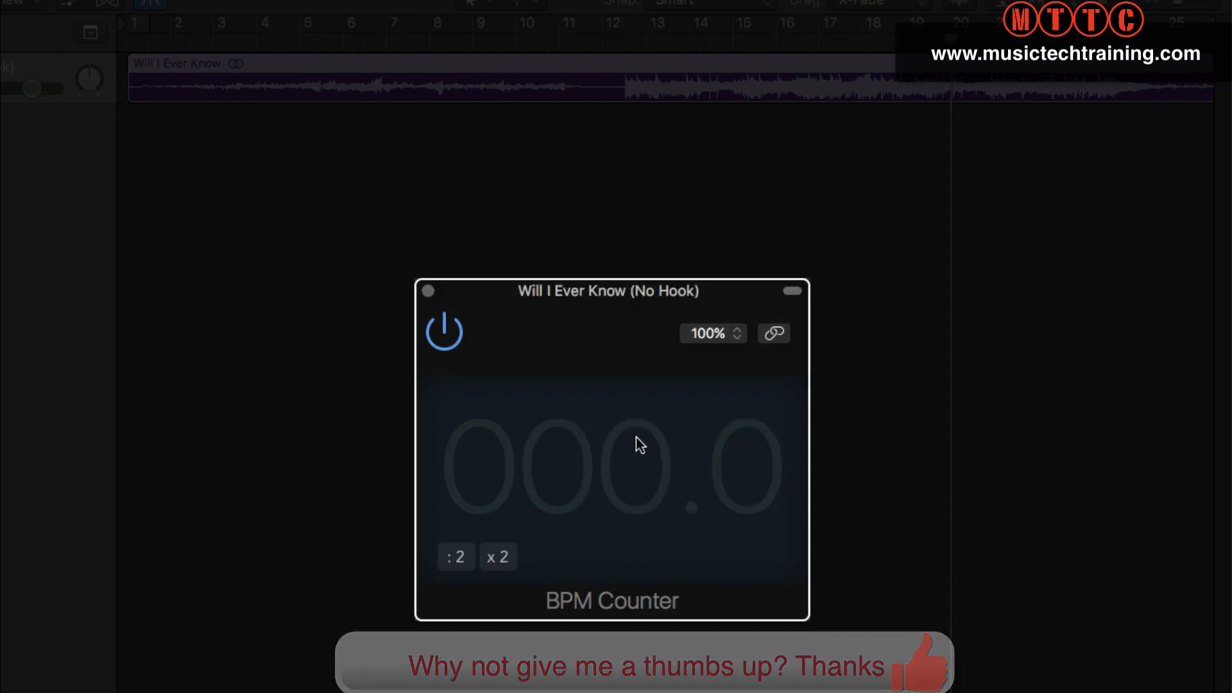
click(616, 33)
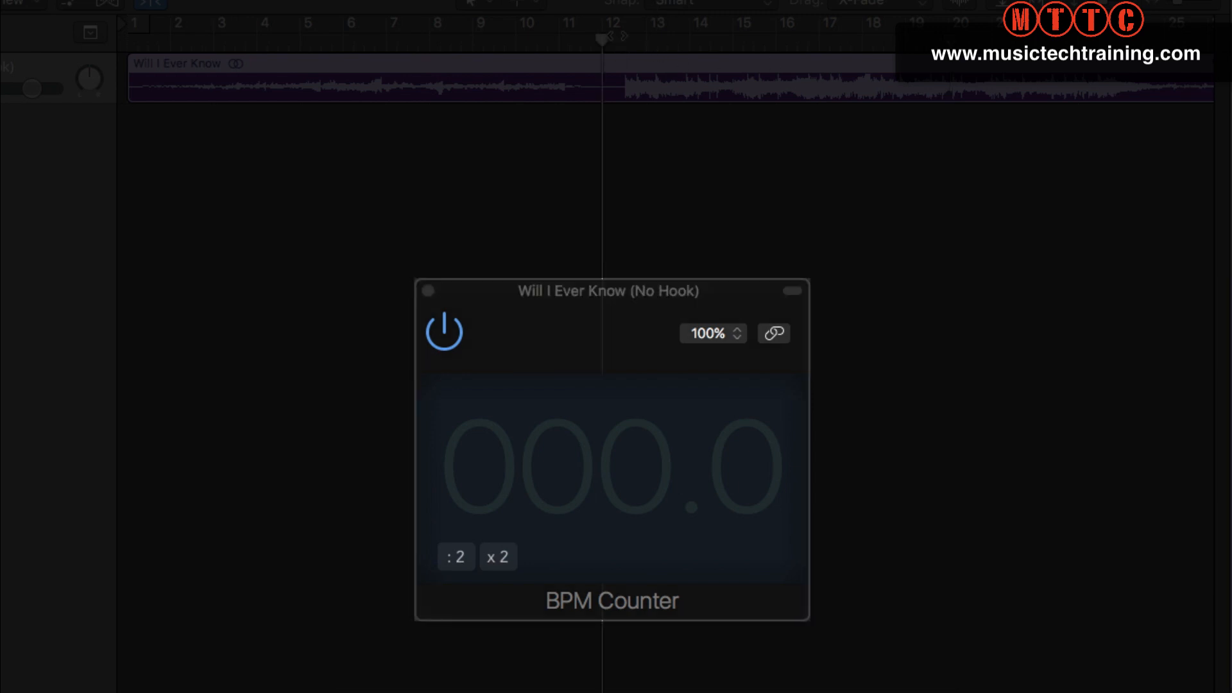
key(space)
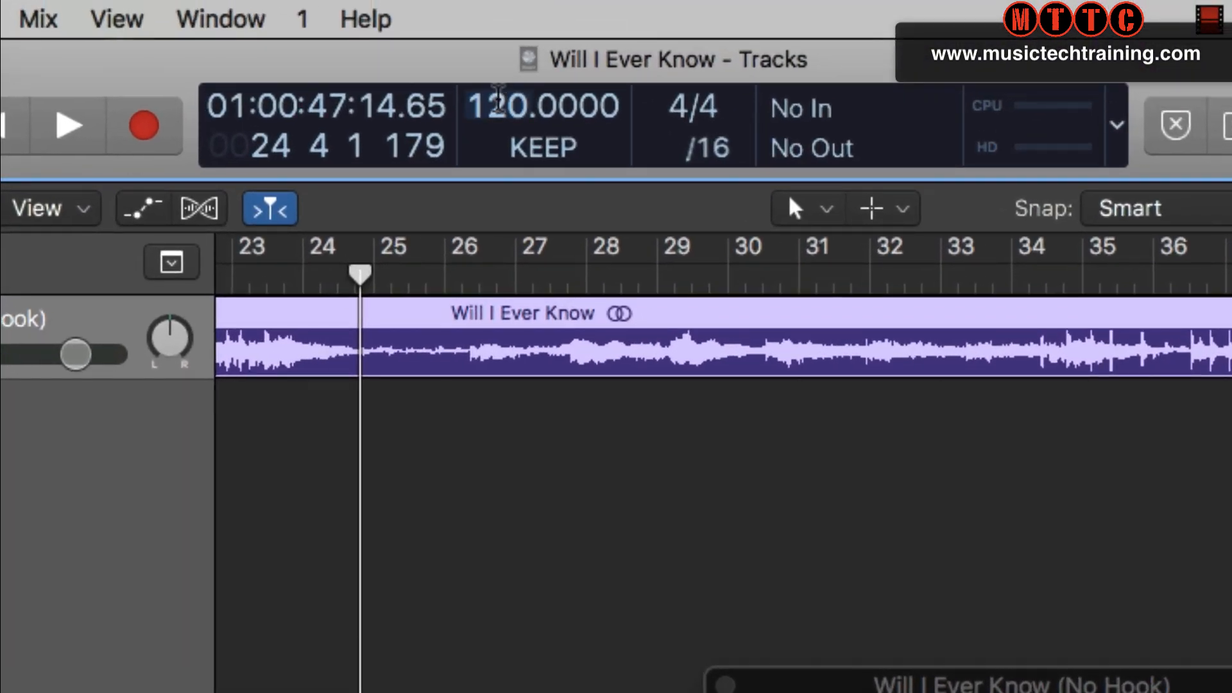
Set the project tempo to 85 BPM and return the playhead to the start.
double_click(498, 100)
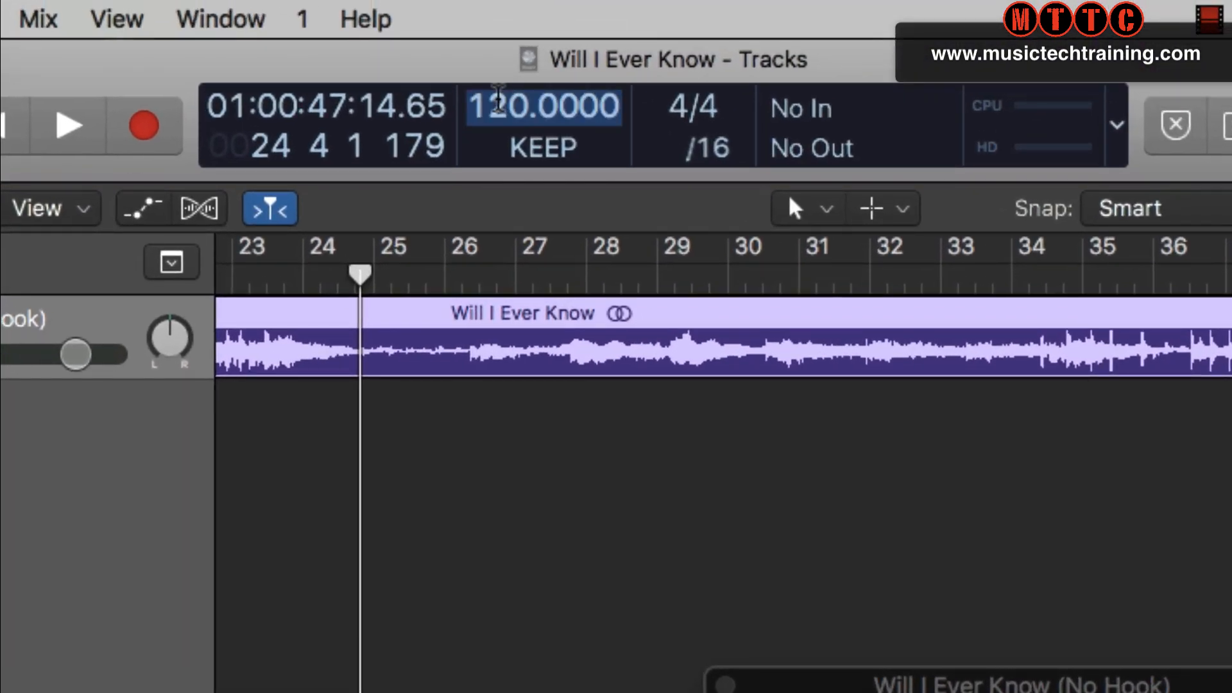
text(85)
key(Return)
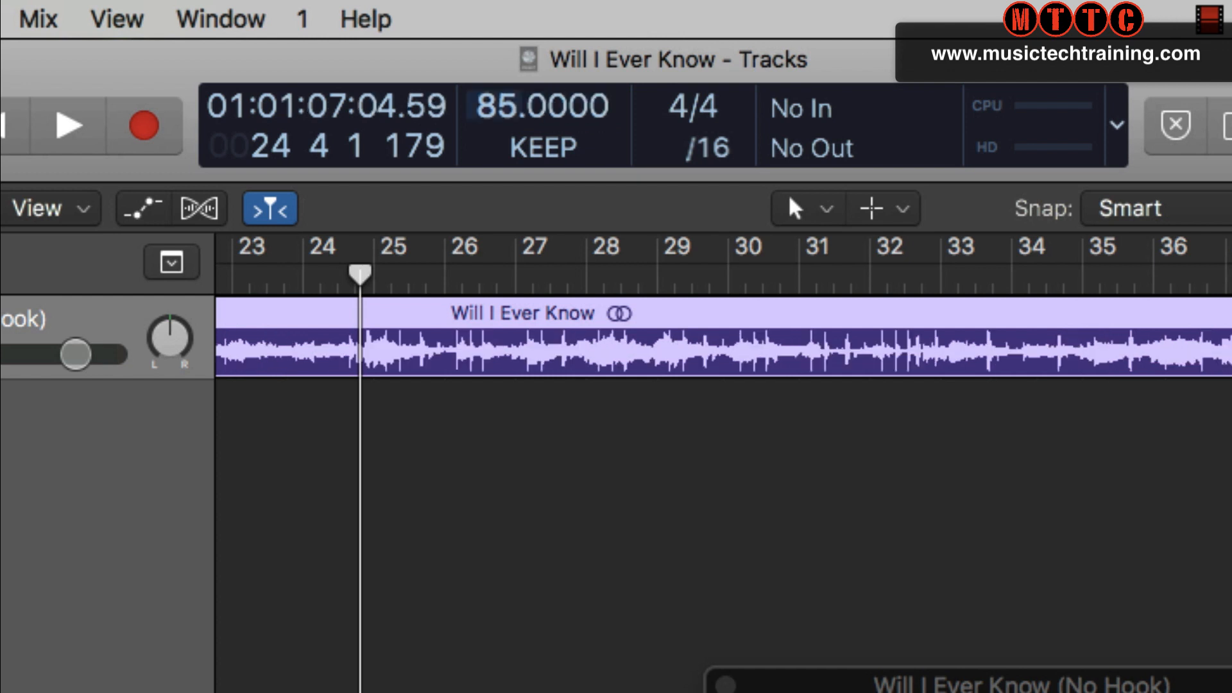
key(Return)
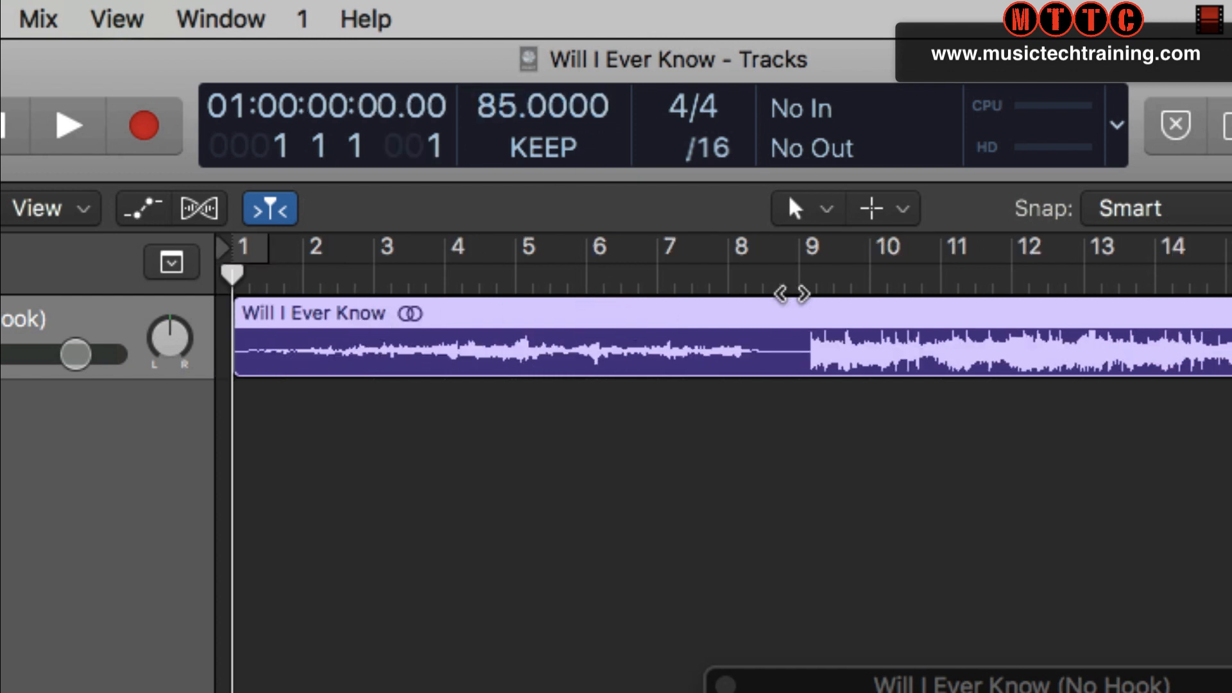
Set a cycle range from bar 9 to bar 18 and play its beginning.
drag(823, 263, 1231, 476)
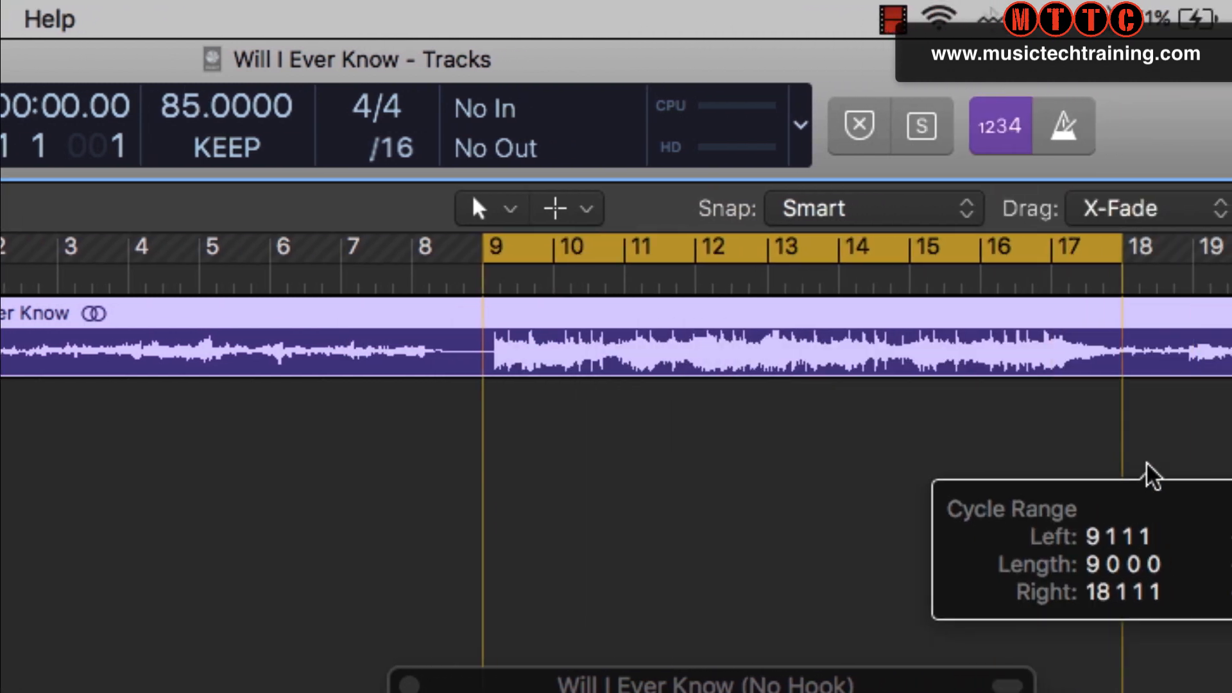
drag(1147, 463, 1147, 462)
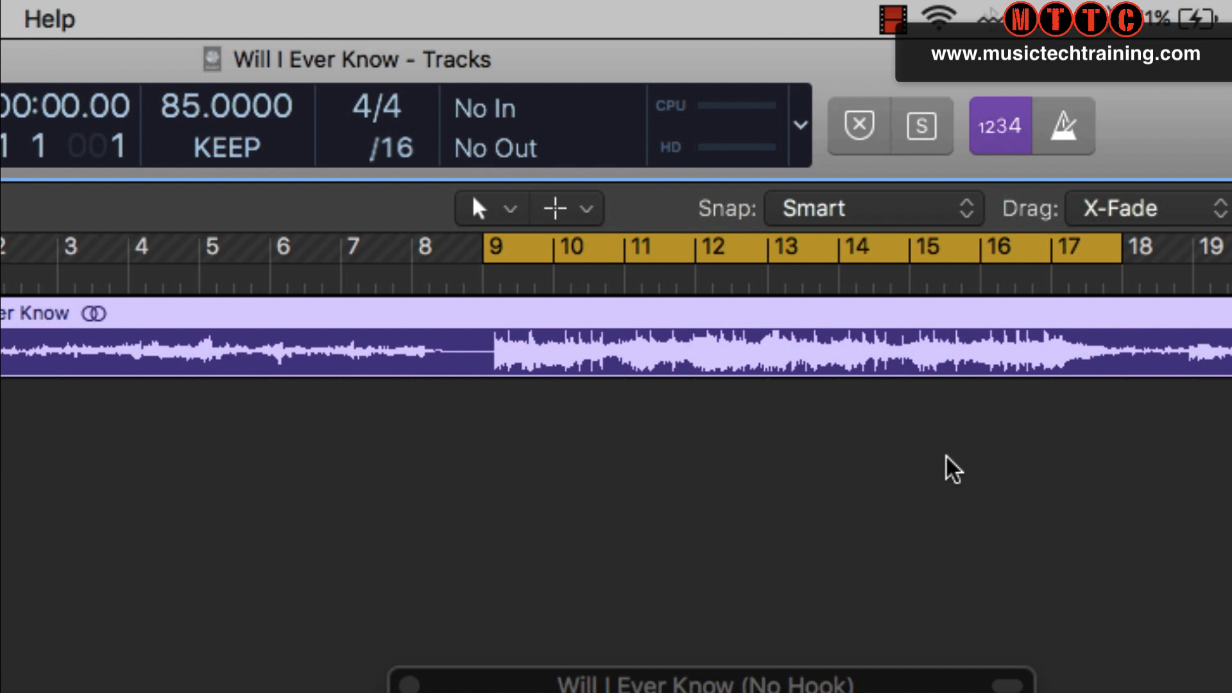
key(space)
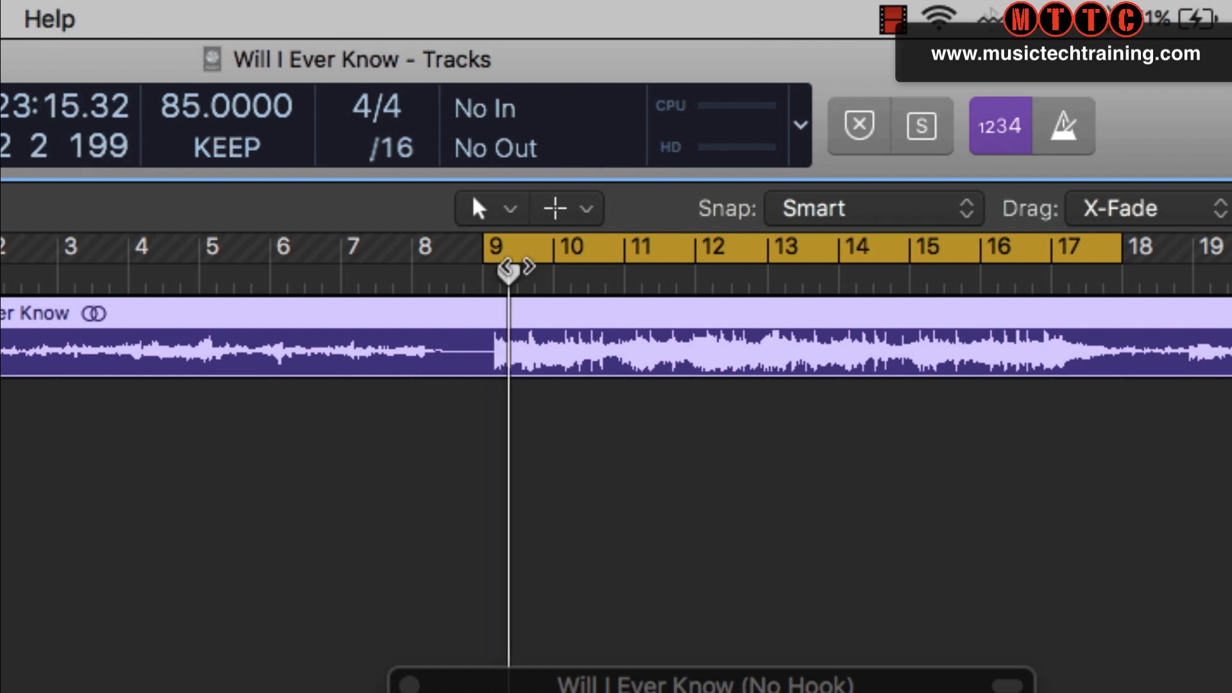
Place the playhead at bar 9 and inspect how the loud section's first transient lines up with the grid.
drag(517, 267, 493, 274)
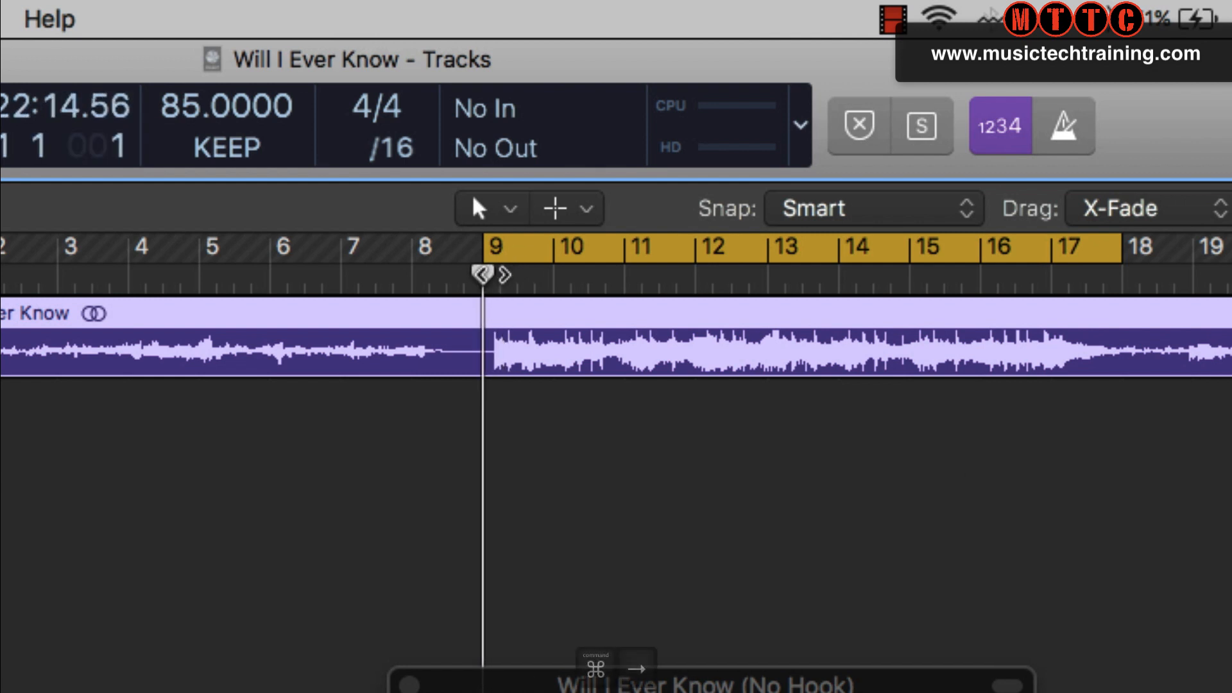
key(super+Right)
key(super+Right)
key(super+Right)
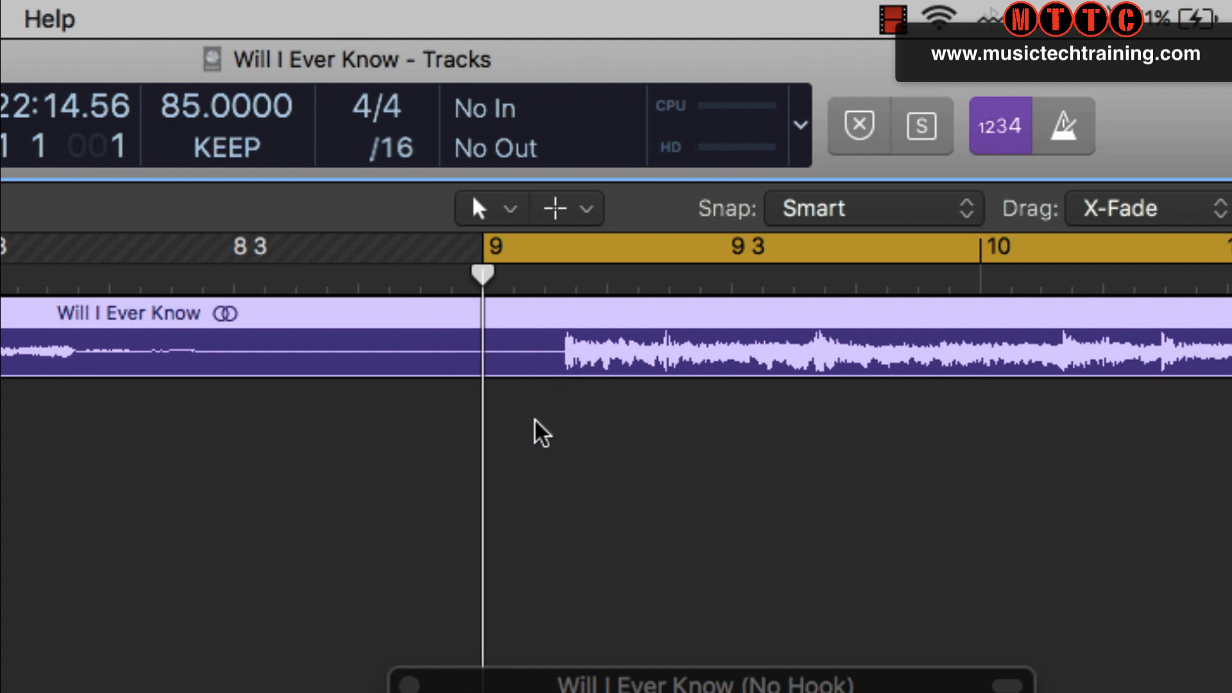
Place the playhead at the song's first sound, just before beat 4 of bar 1, and trim the region's start to it.
key(Return)
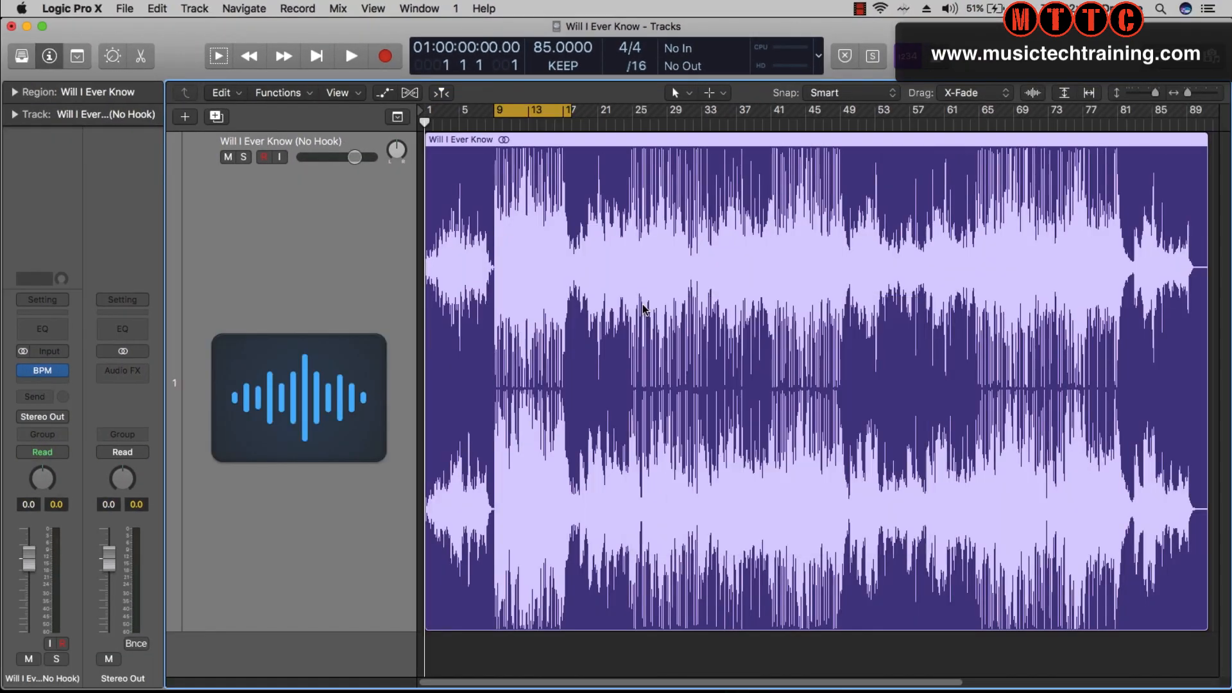
key(super+Right)
key(super+Right)
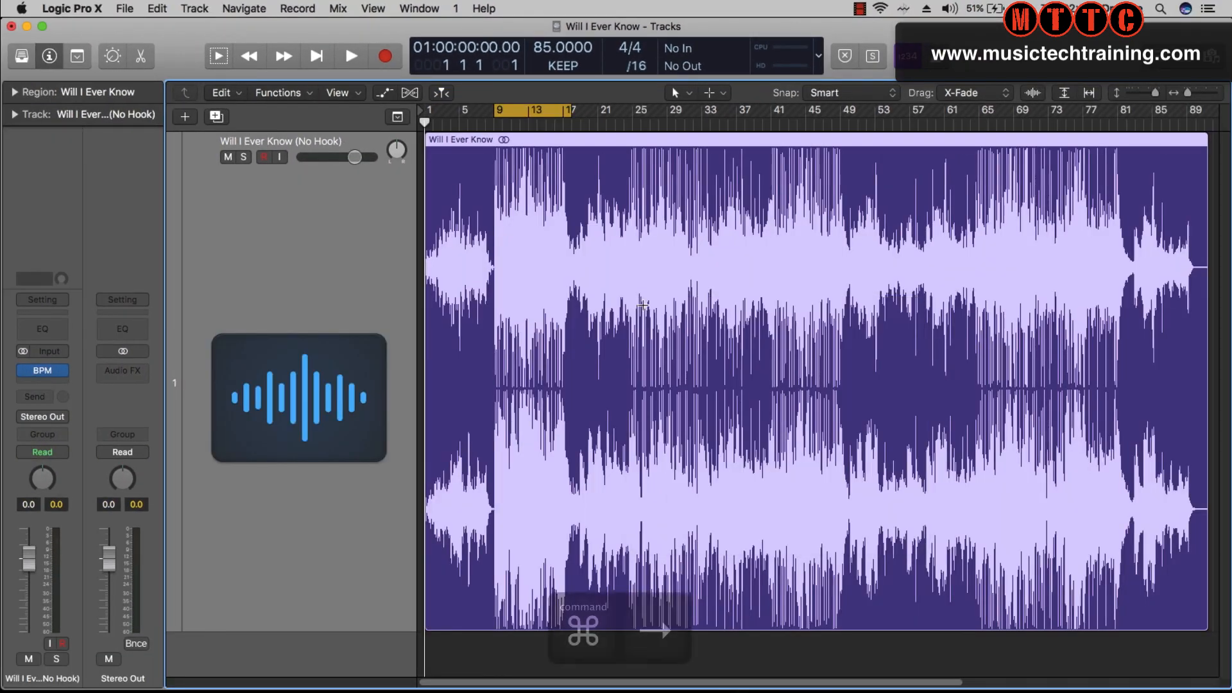
key(super+Right)
key(super+Right)
key(super+Right)
key(super+Right)
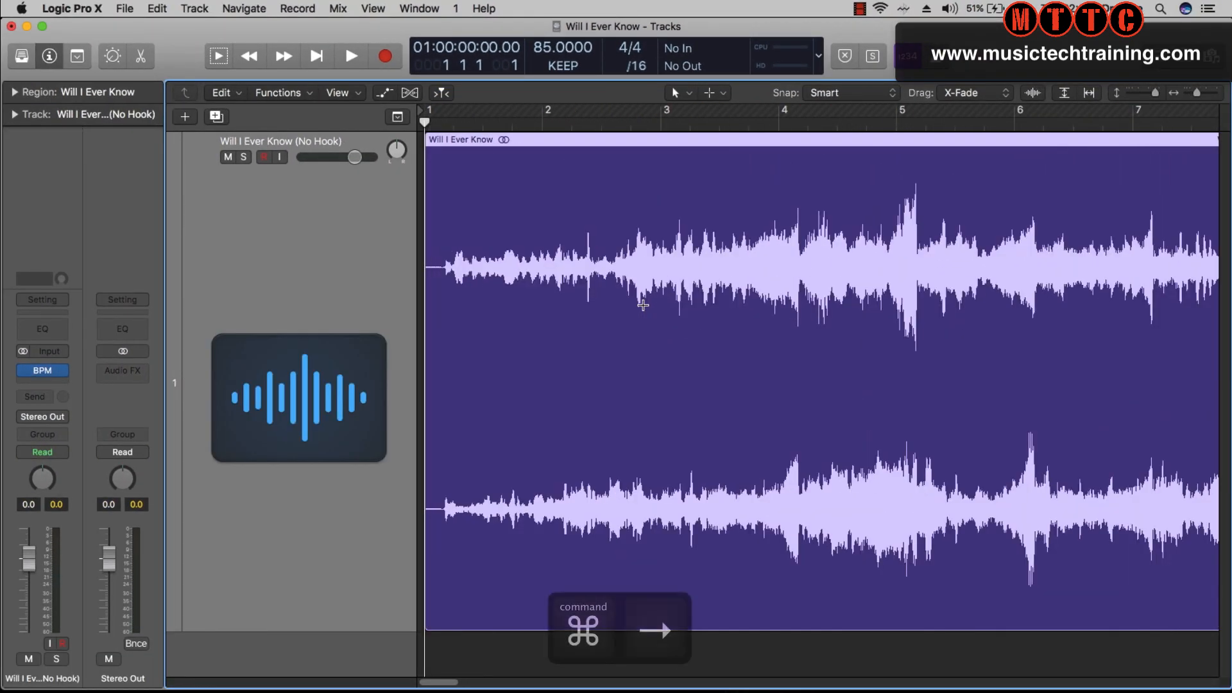
key(super+Right)
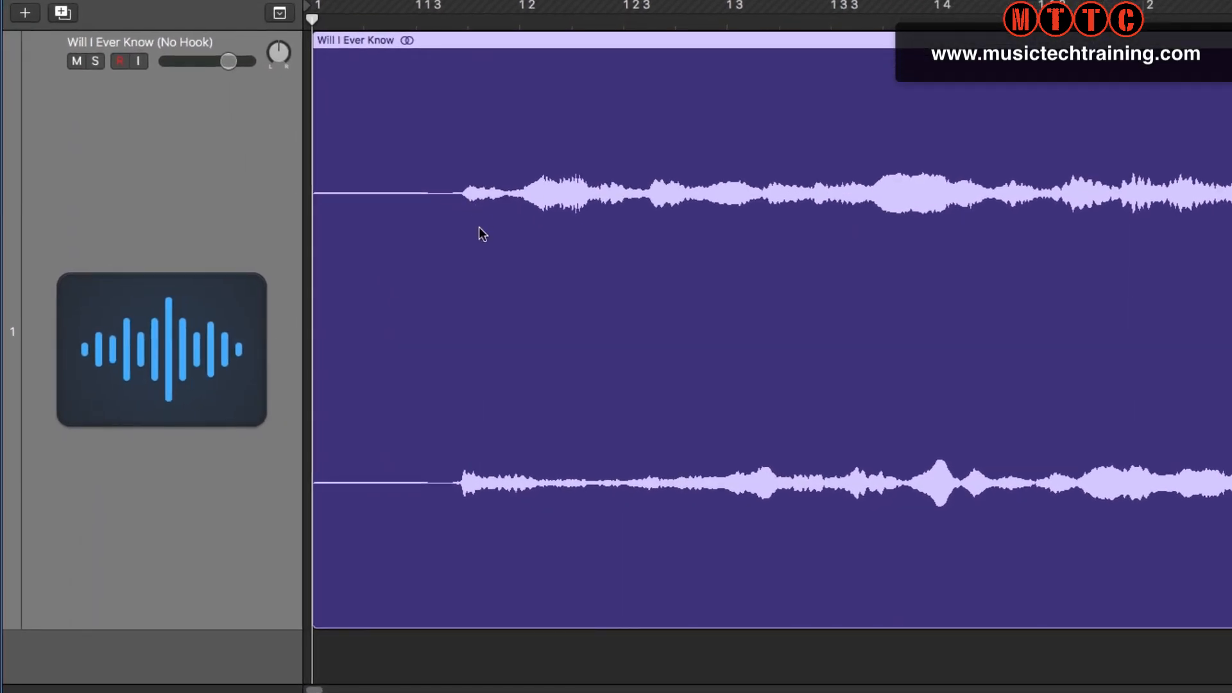
drag(451, 11, 459, 18)
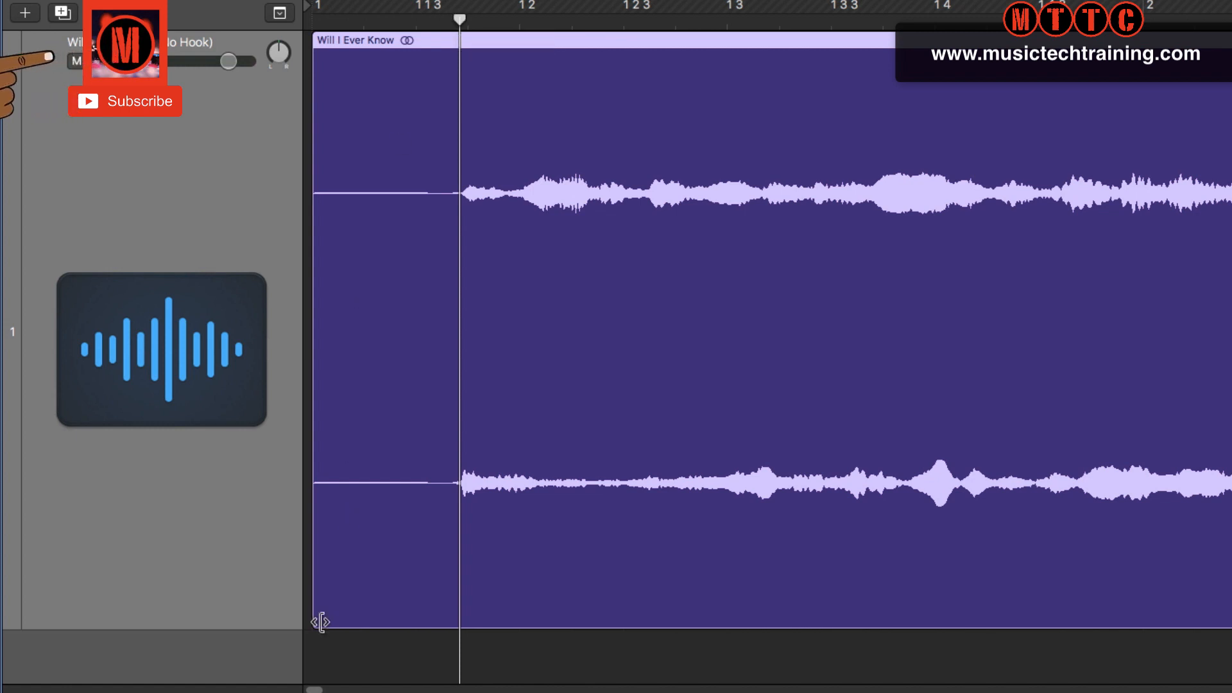
drag(317, 621, 461, 603)
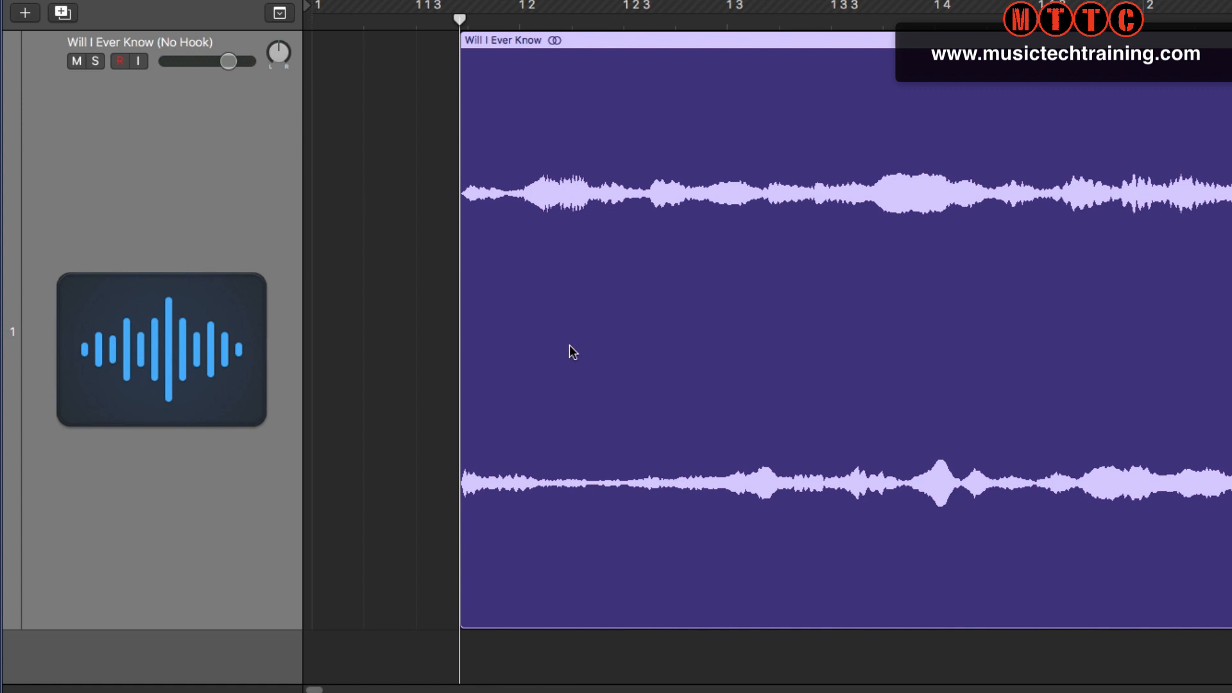
Trim the remaining silence from the region's start in the Audio Track Editor and move the region to bar 1.
double_click(570, 346)
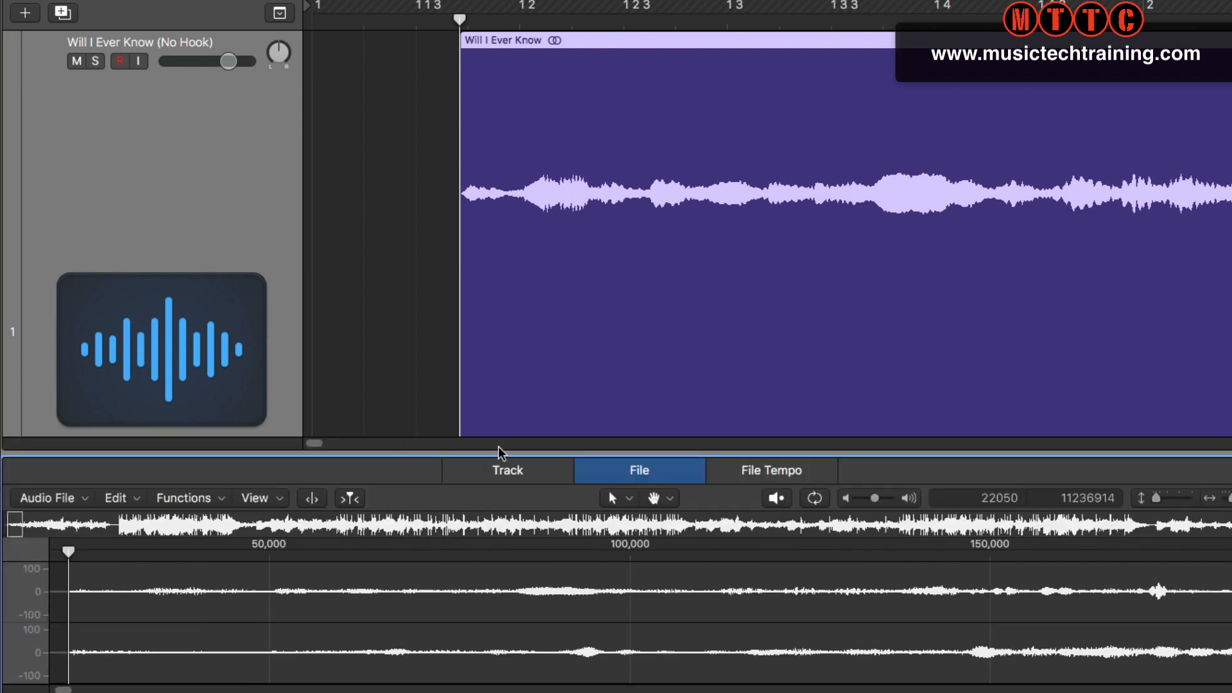
click(499, 474)
drag(498, 449, 499, 116)
key(ctrl+Right)
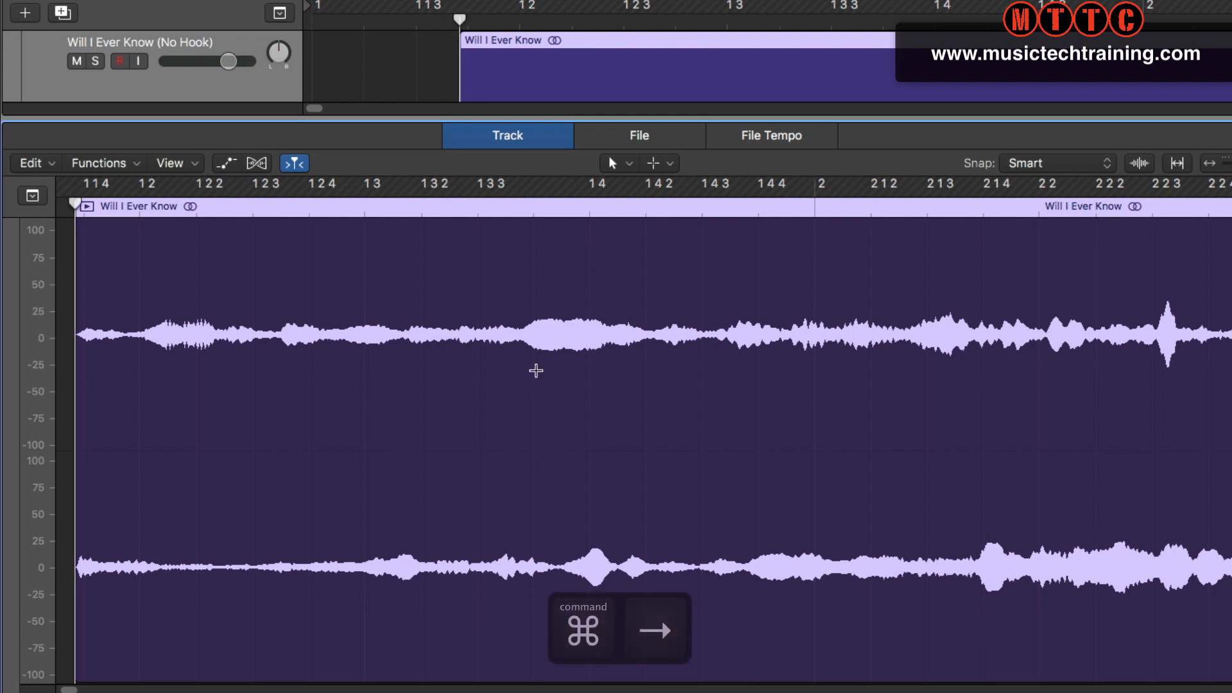
key(super+Right)
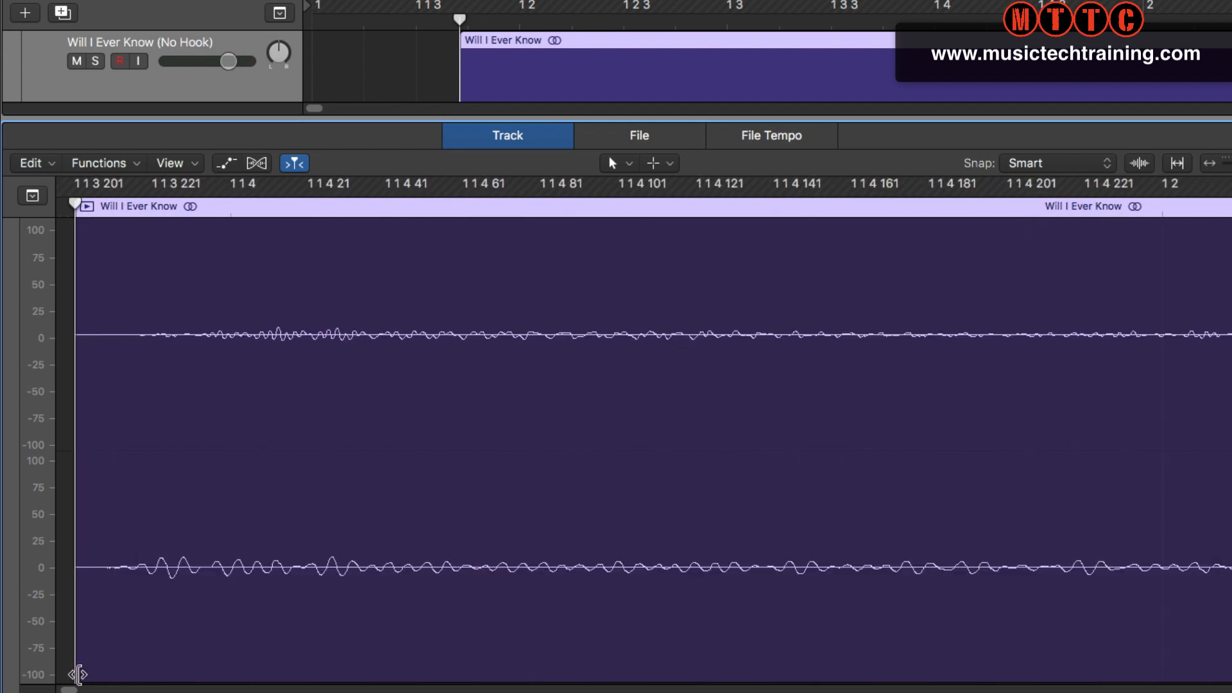
drag(80, 674, 118, 657)
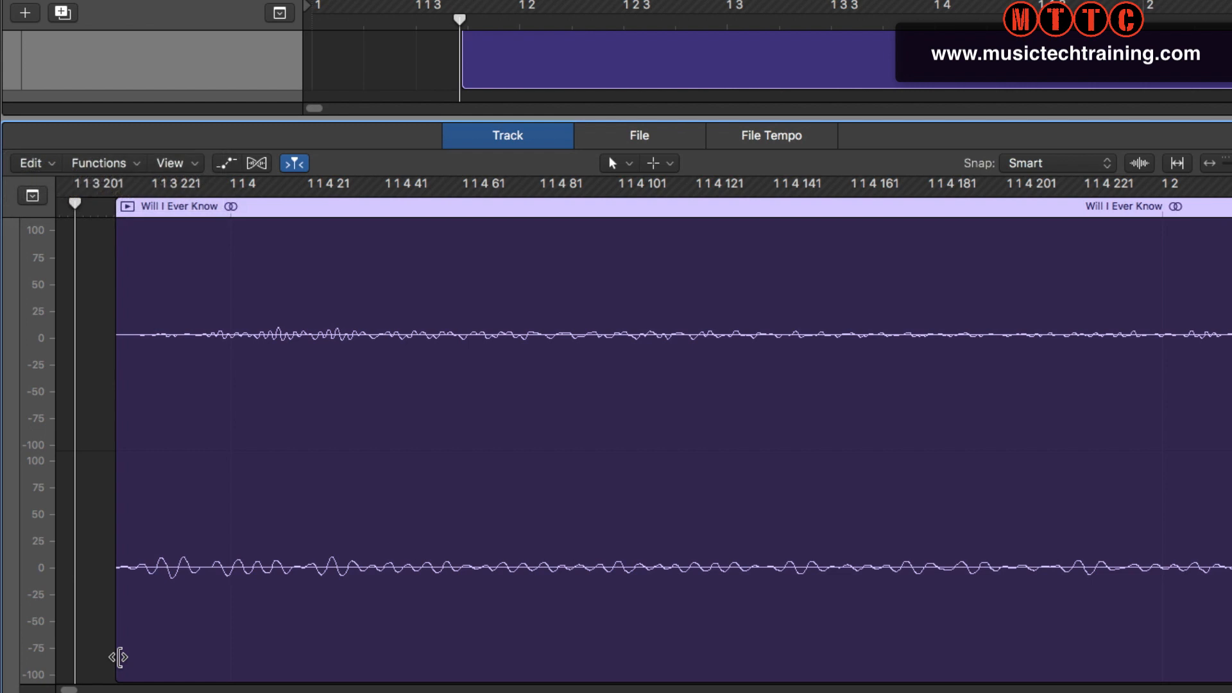
key(e)
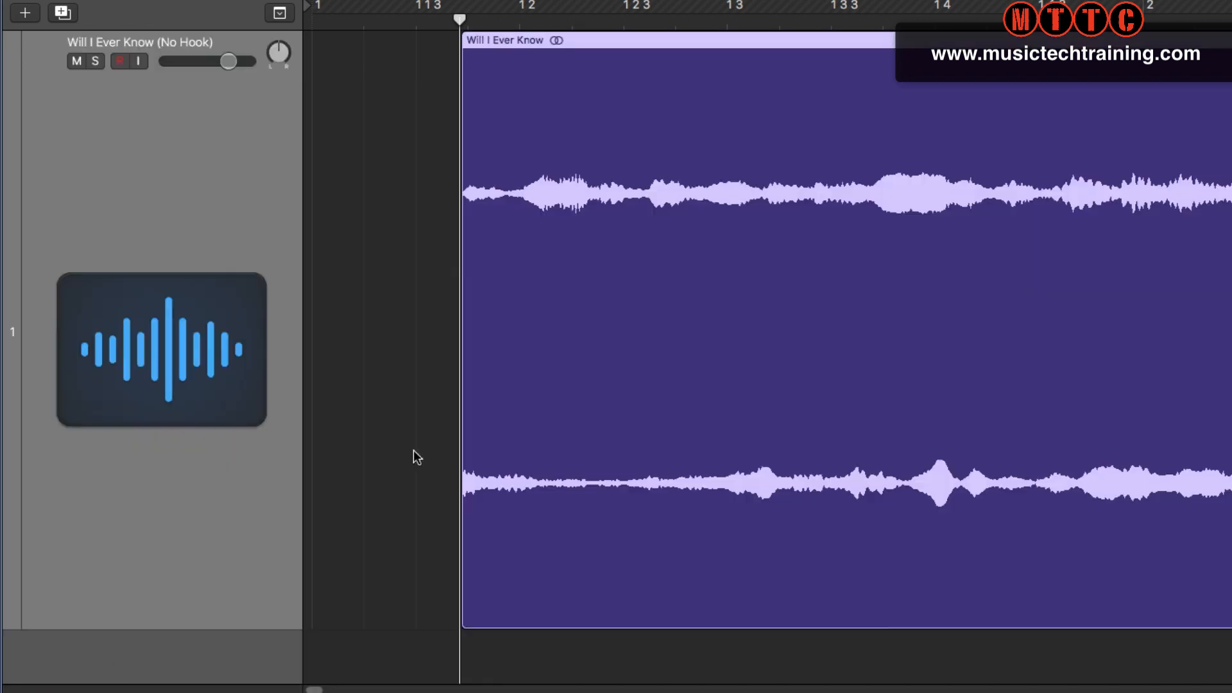
drag(648, 419, 470, 427)
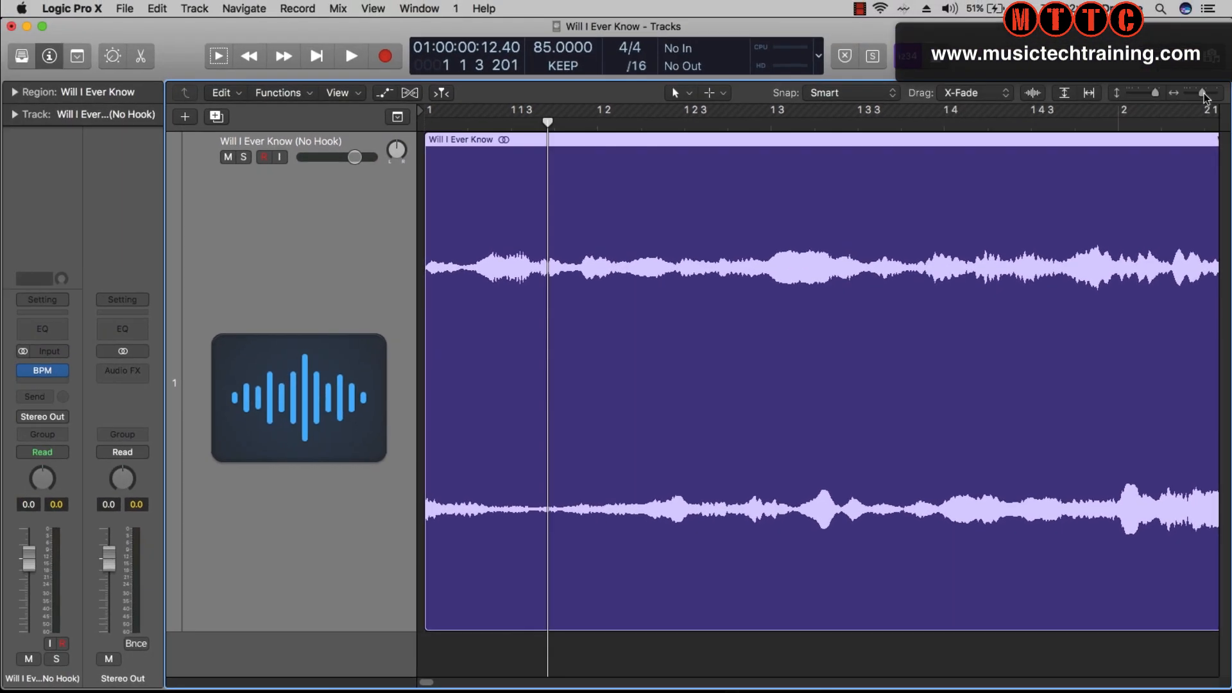
drag(1204, 93, 1193, 97)
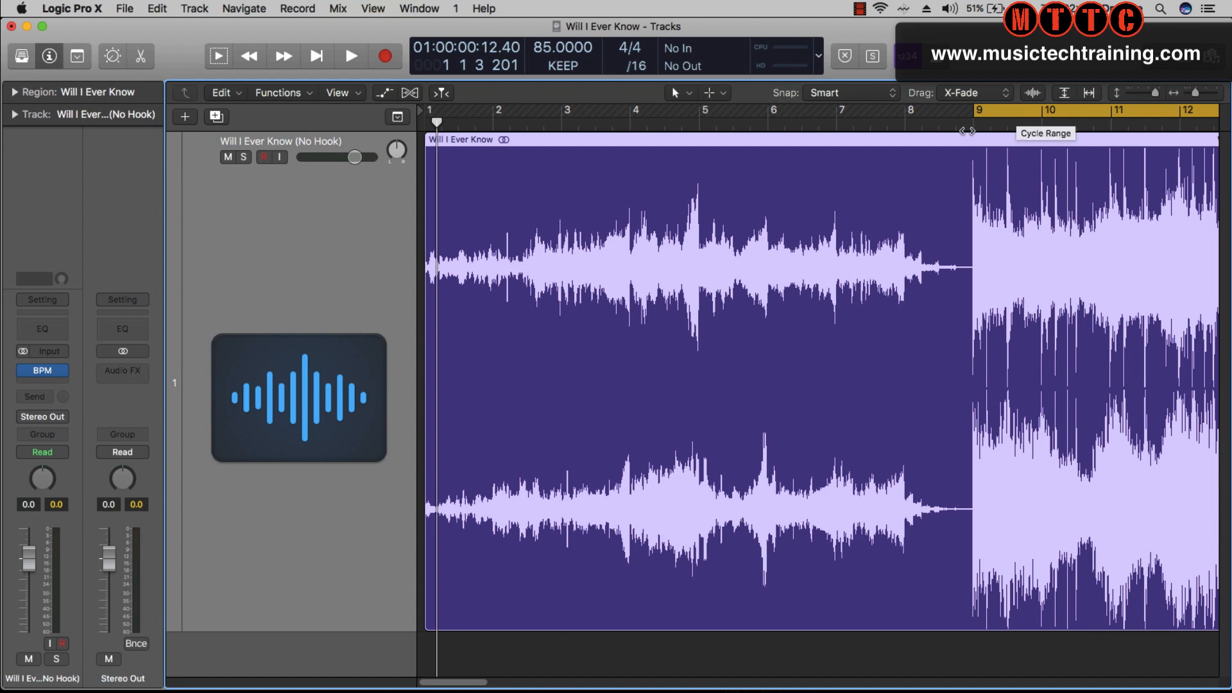
Place the playhead at bar 9 and shift the region so the loud section's first transient lines up with it.
key(Return)
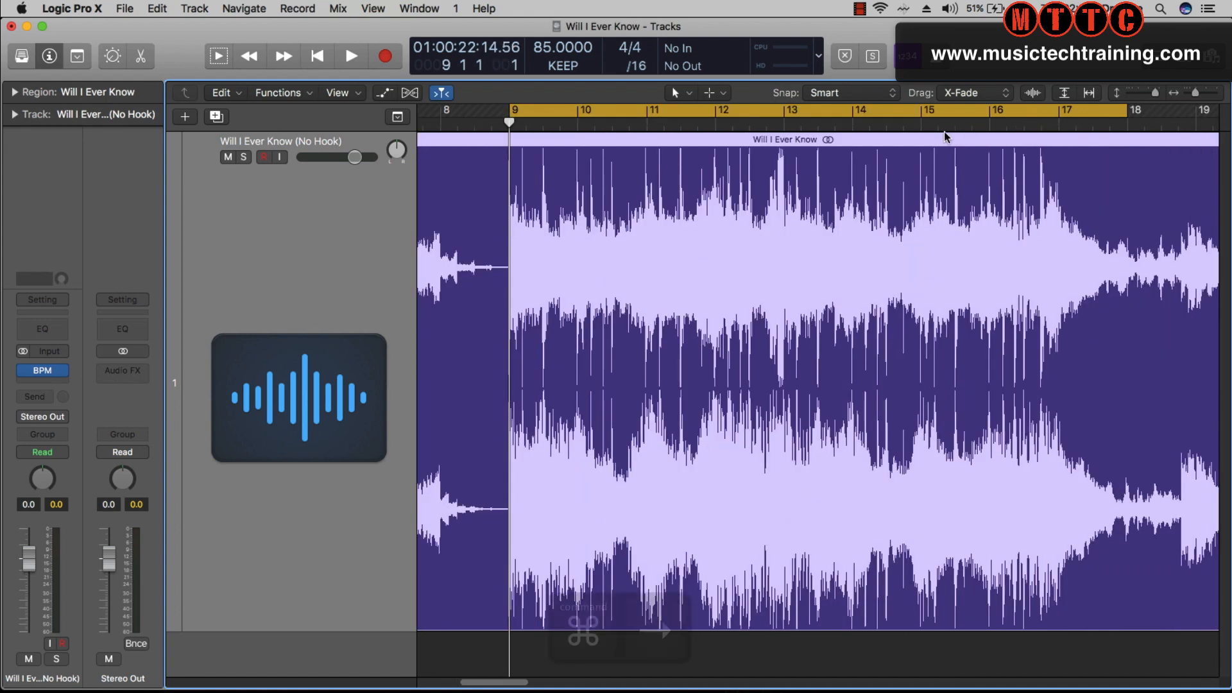
key(super+Right)
key(super+Right)
key(super+Right)
key(super+Right)
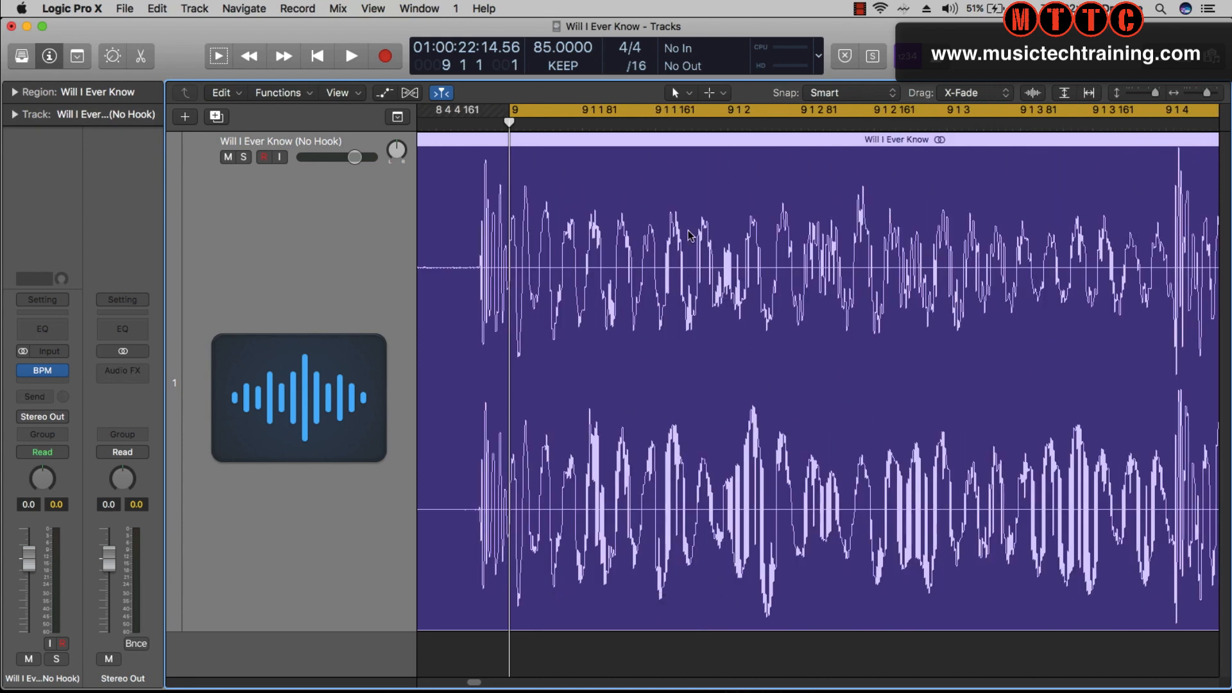
drag(557, 263, 585, 261)
Play the loud section from bar 9 and shorten the cycle range to end at bar 17.
key(space)
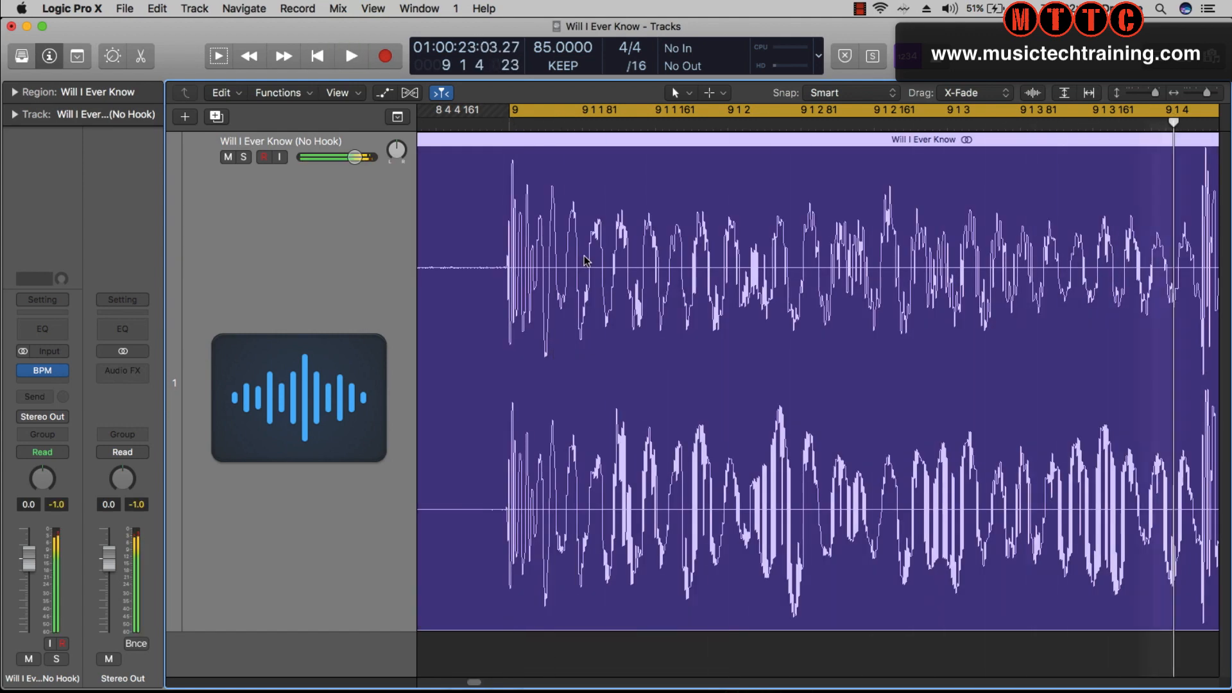
key(space)
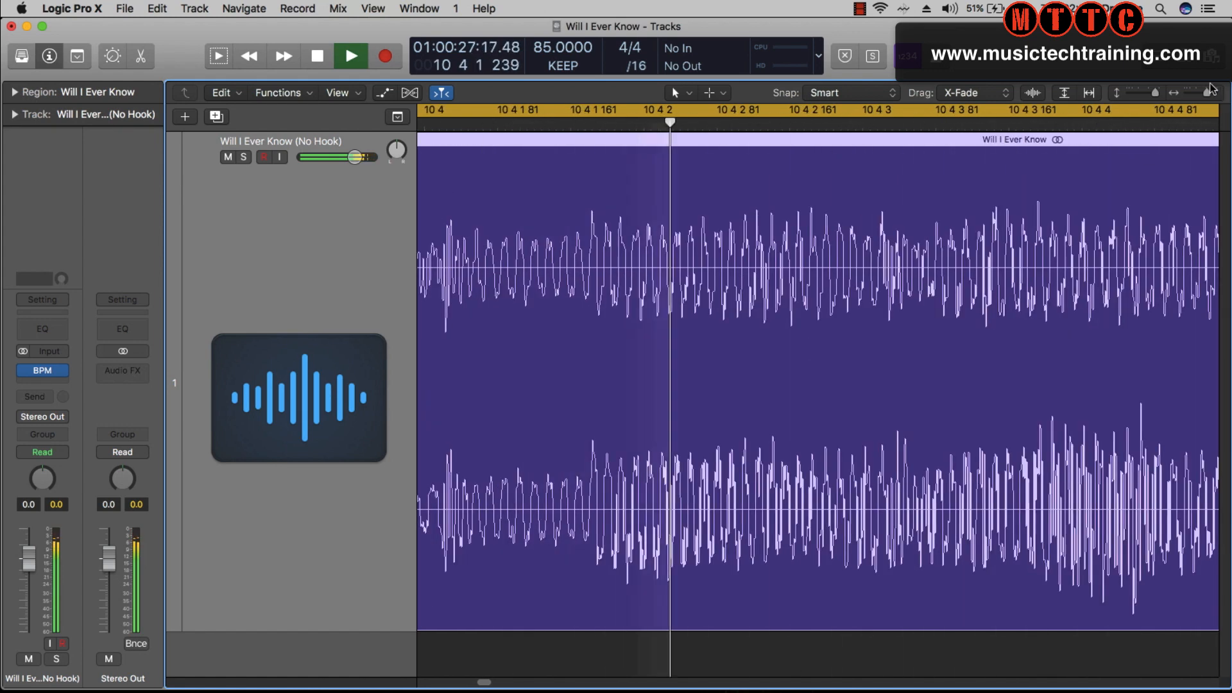
drag(1208, 93, 1201, 95)
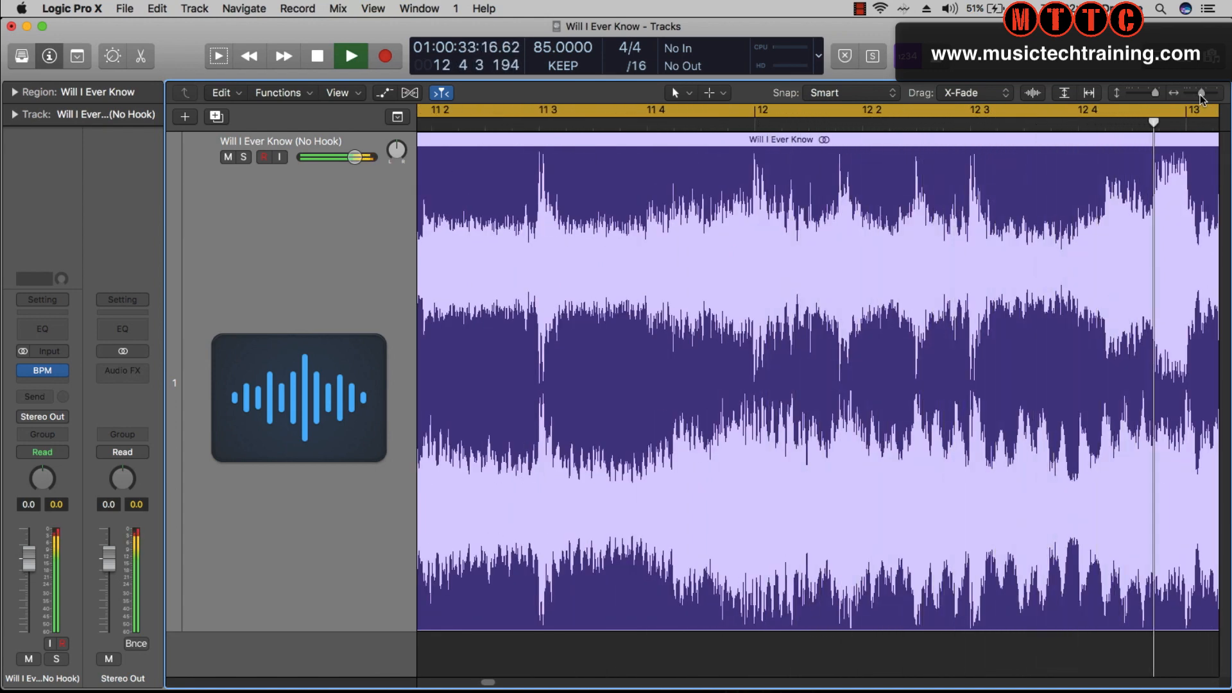
drag(1202, 94, 1119, 126)
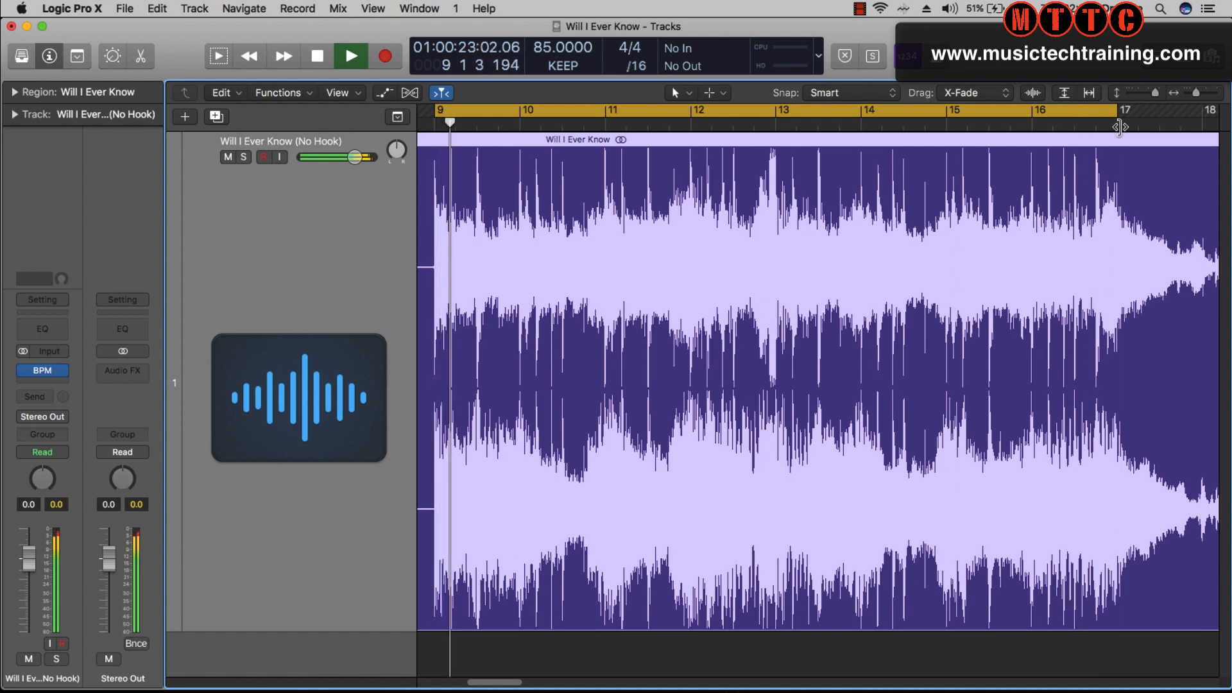
key(space)
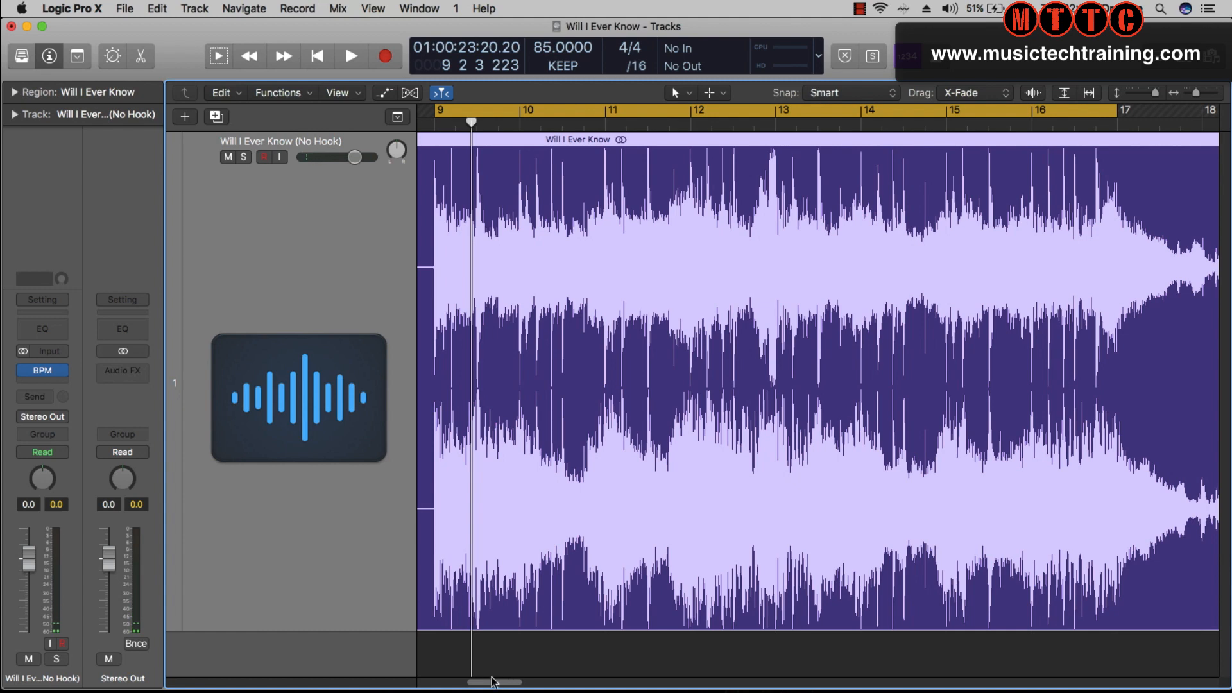
Extend the region's start back to bar 1 in the Audio Track Editor.
drag(493, 681, 347, 686)
double_click(443, 339)
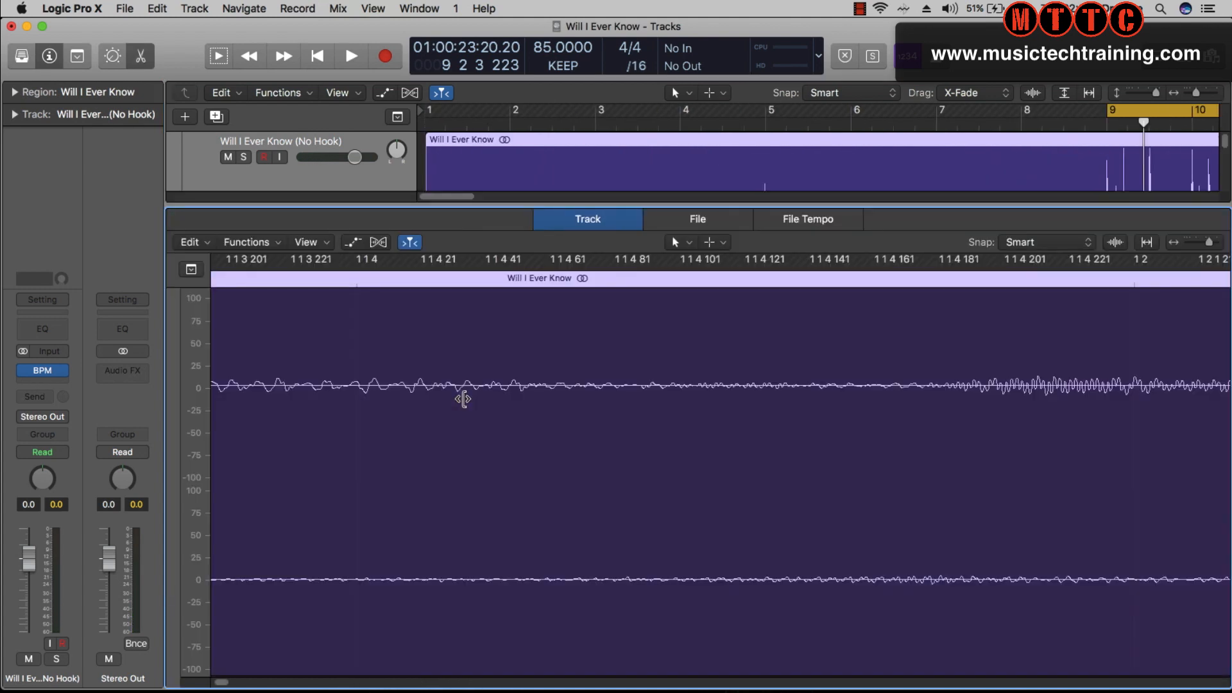
scroll(449, 417, left, 10)
scroll(256, 622, left, 5)
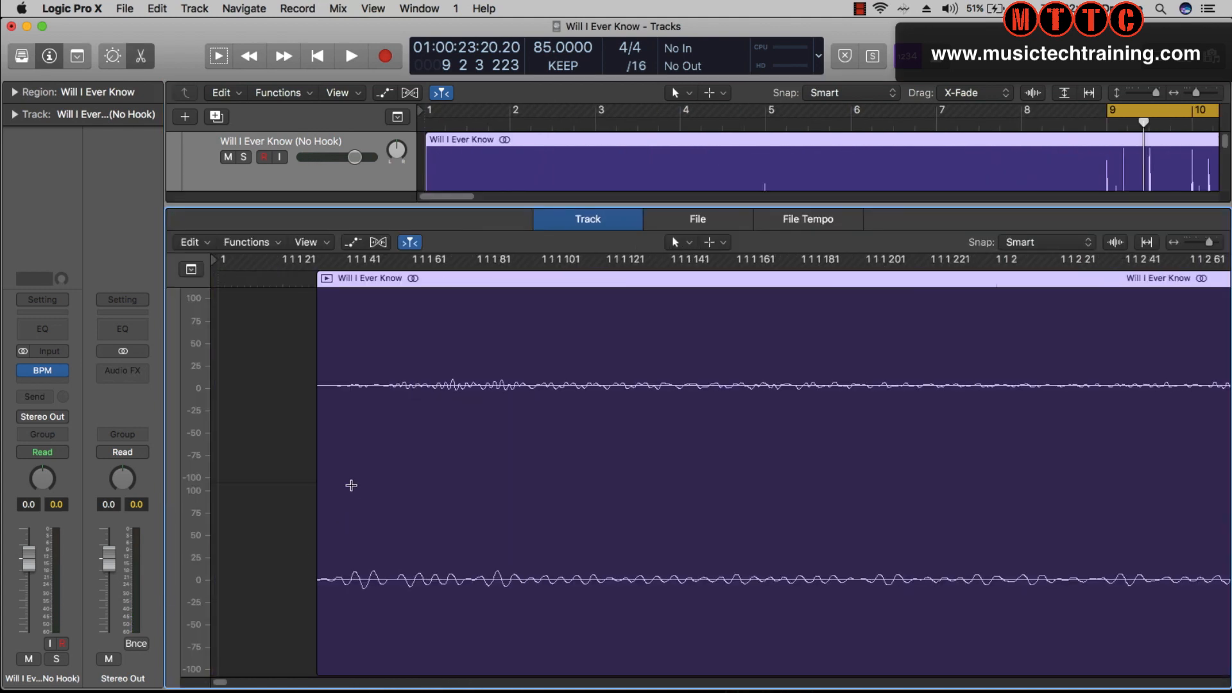
drag(319, 660, 215, 645)
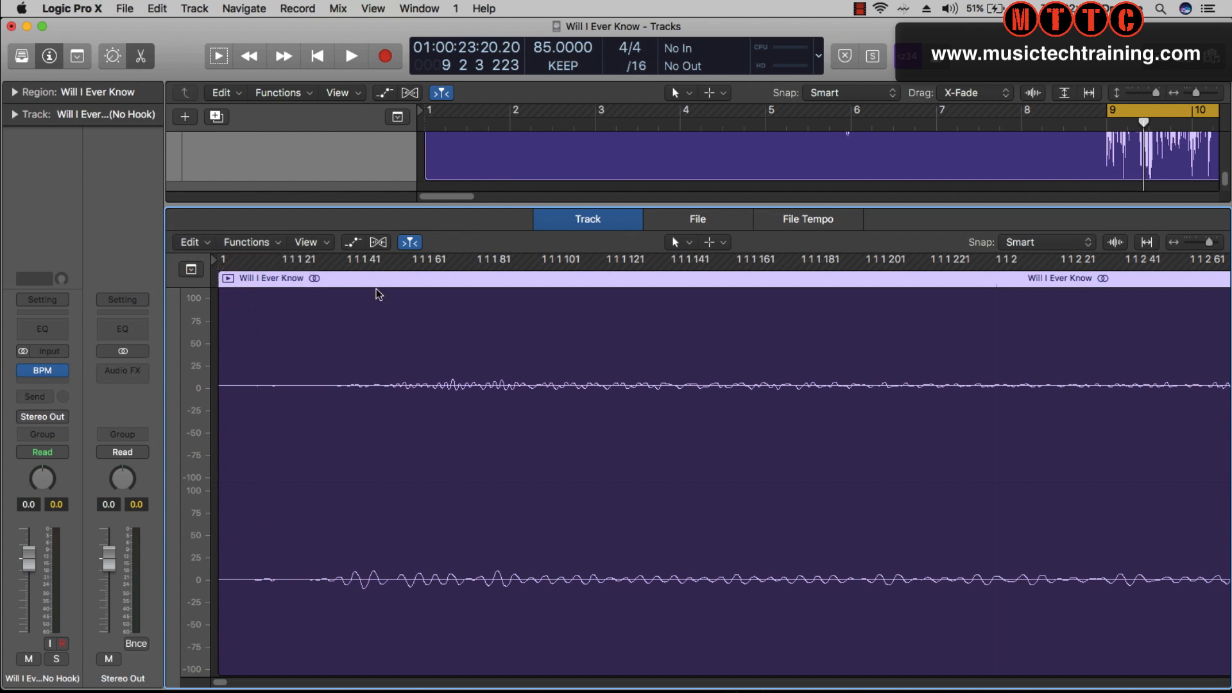
key(e)
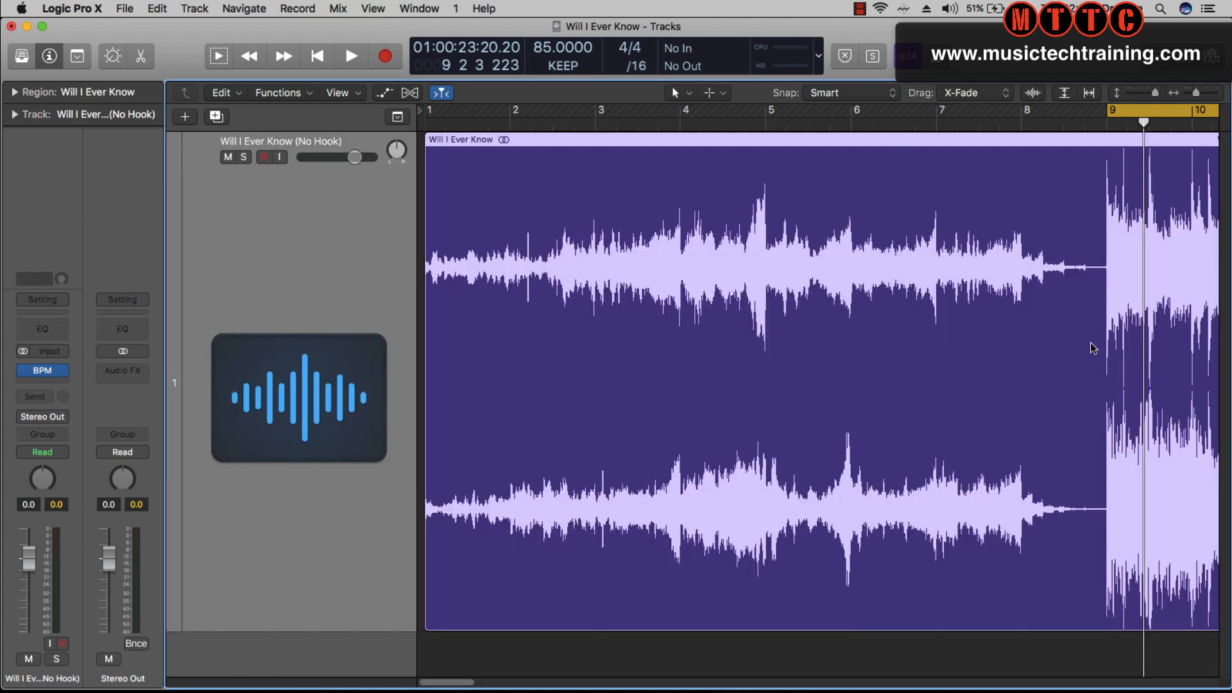
Place the playhead at bar 9 and fine-shift the region so the very onset of the transient sits on it.
click(1101, 126)
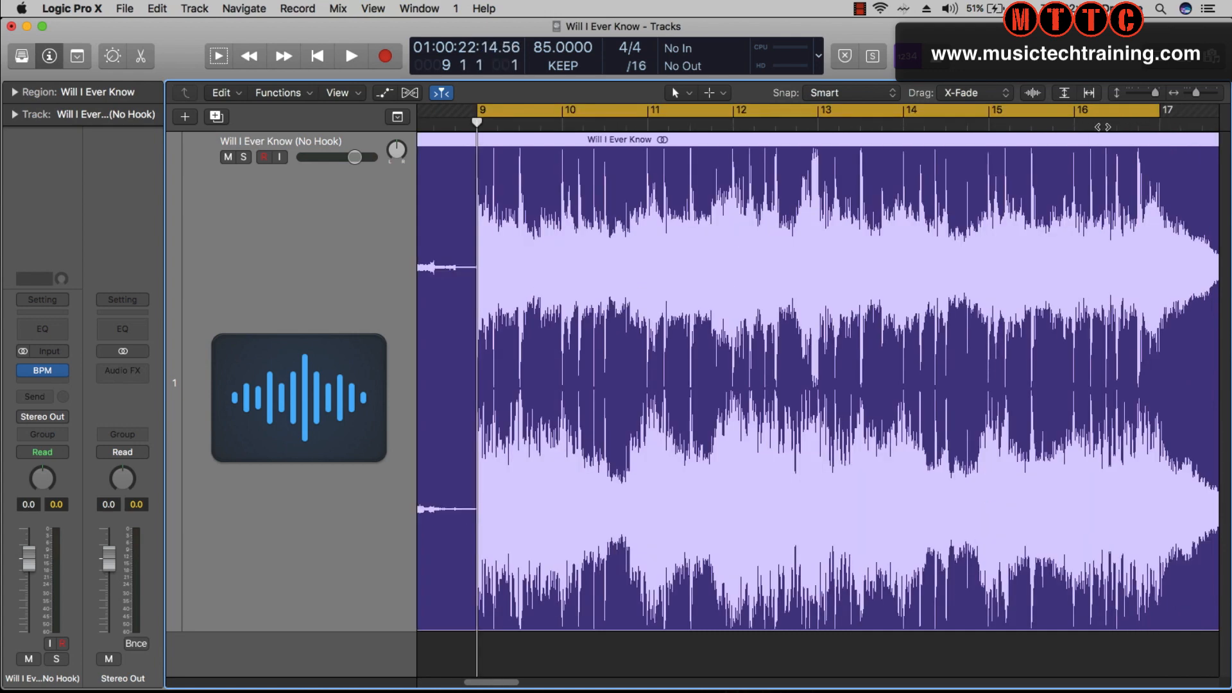
key(super+Right)
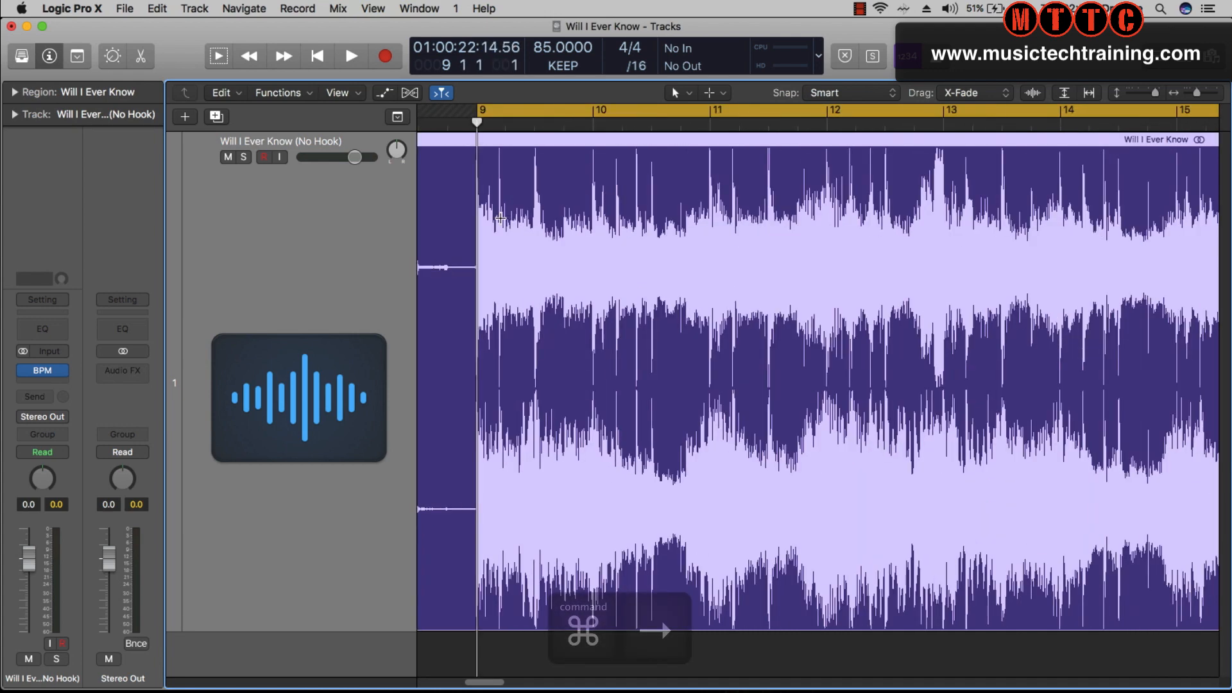
key(super+Right)
key(super+Right)
key(super+Right)
key(super+Right)
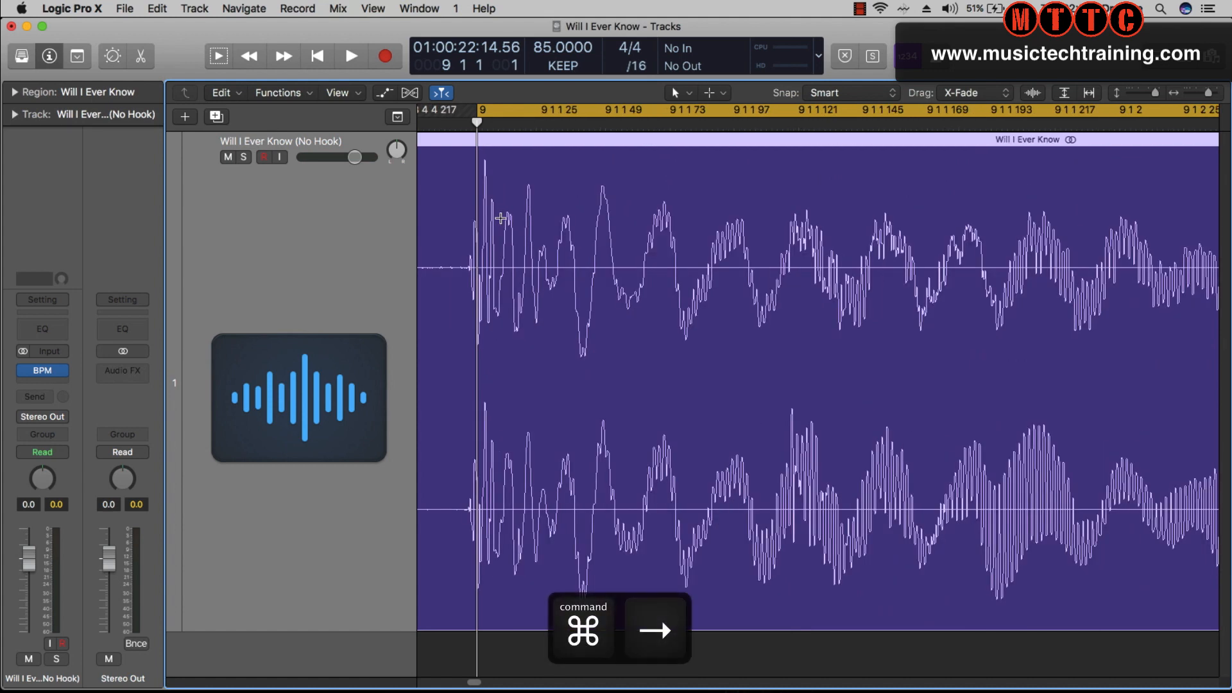
key(super+Right)
key(super+Right)
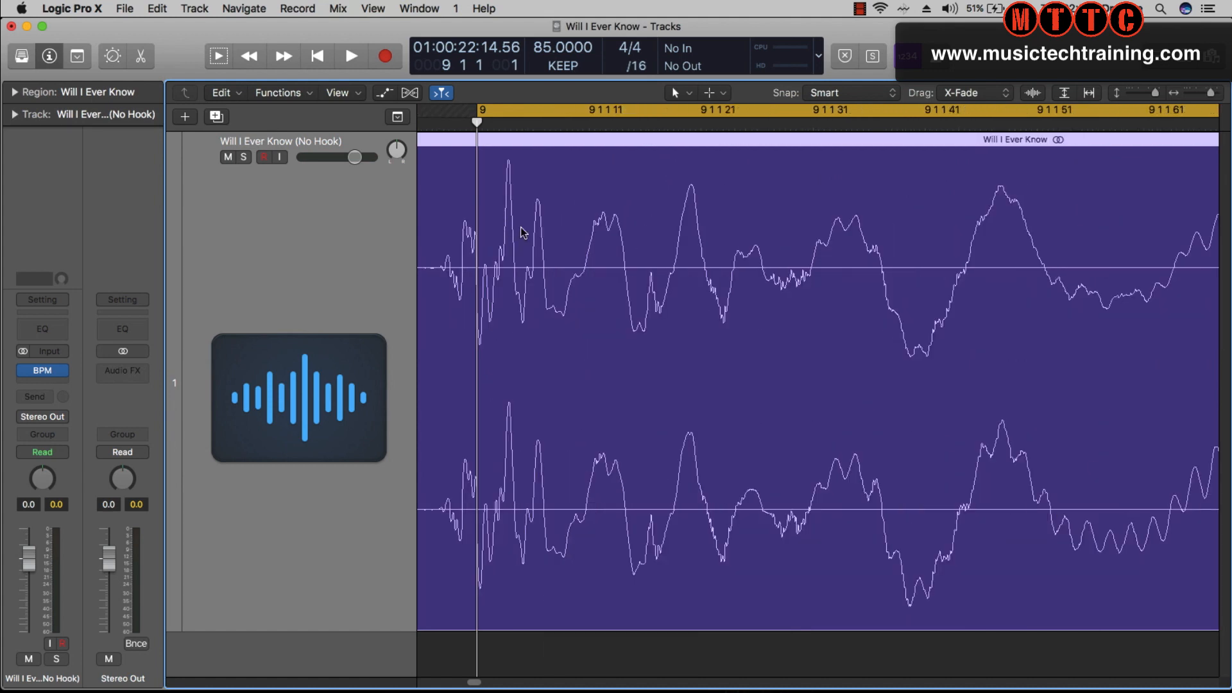
mouse_move(521, 232)
mouse_down()
mouse_move(557, 224)
mouse_move(509, 247)
mouse_up()
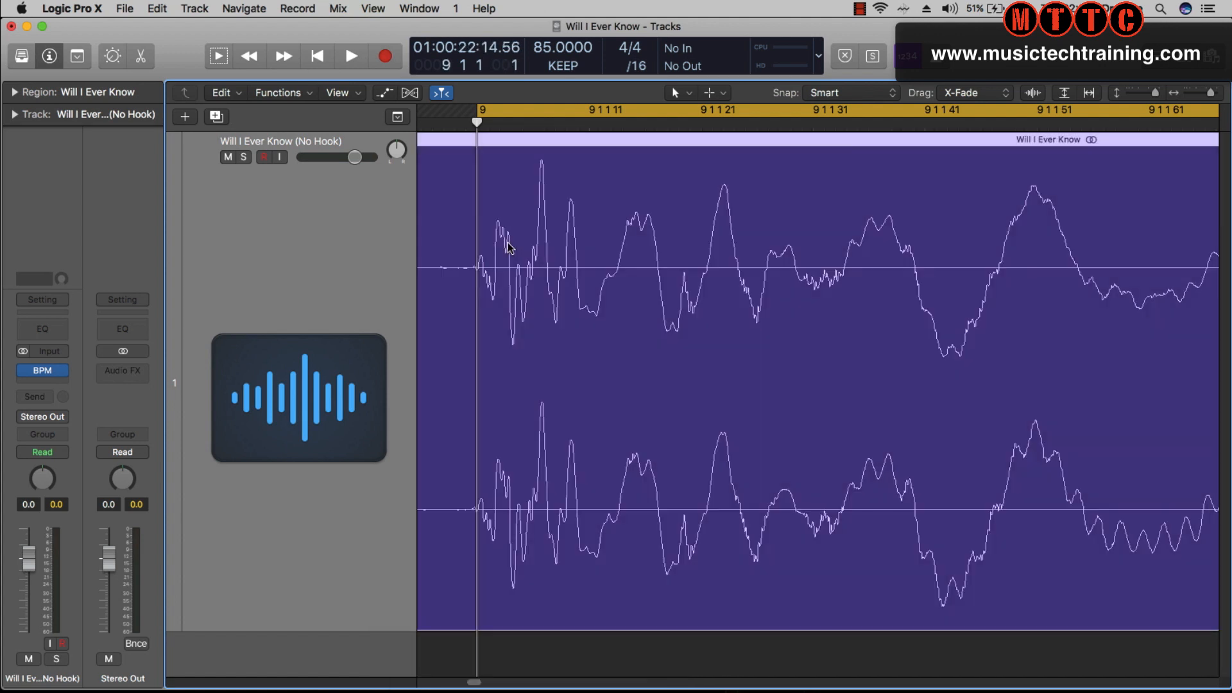
Play the cycle range from bar 9 and jump to about bar 16 to check the loop point at bar 17.
key(space)
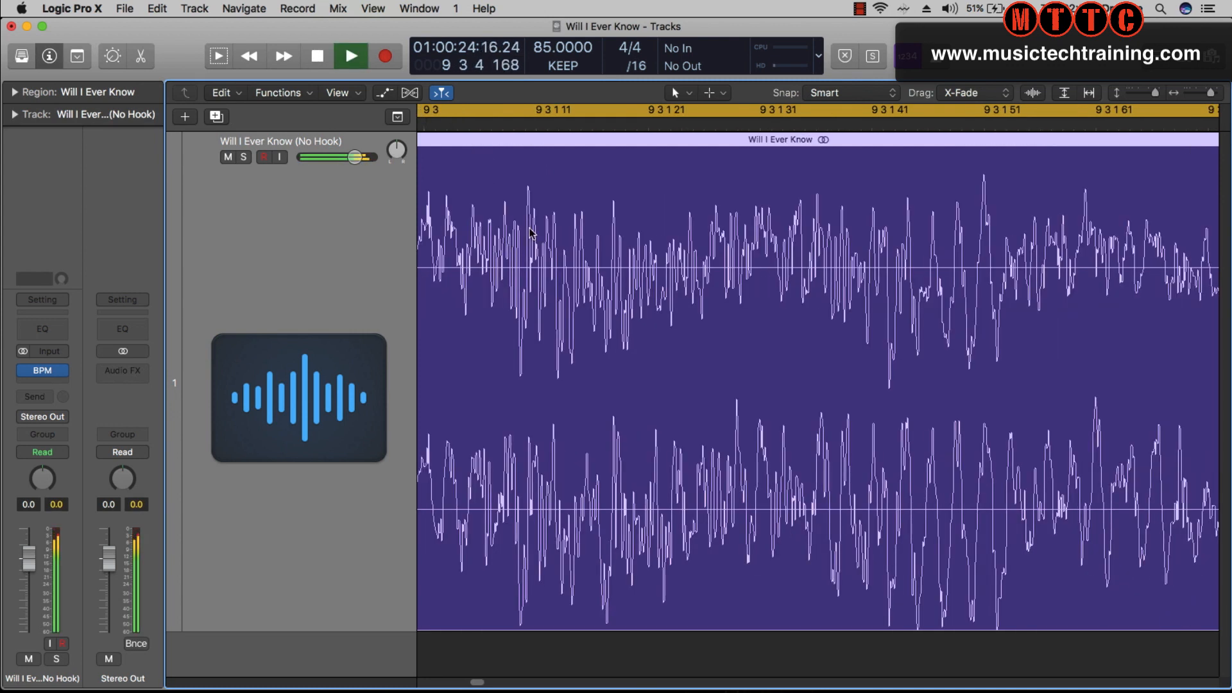
drag(1214, 94, 1184, 102)
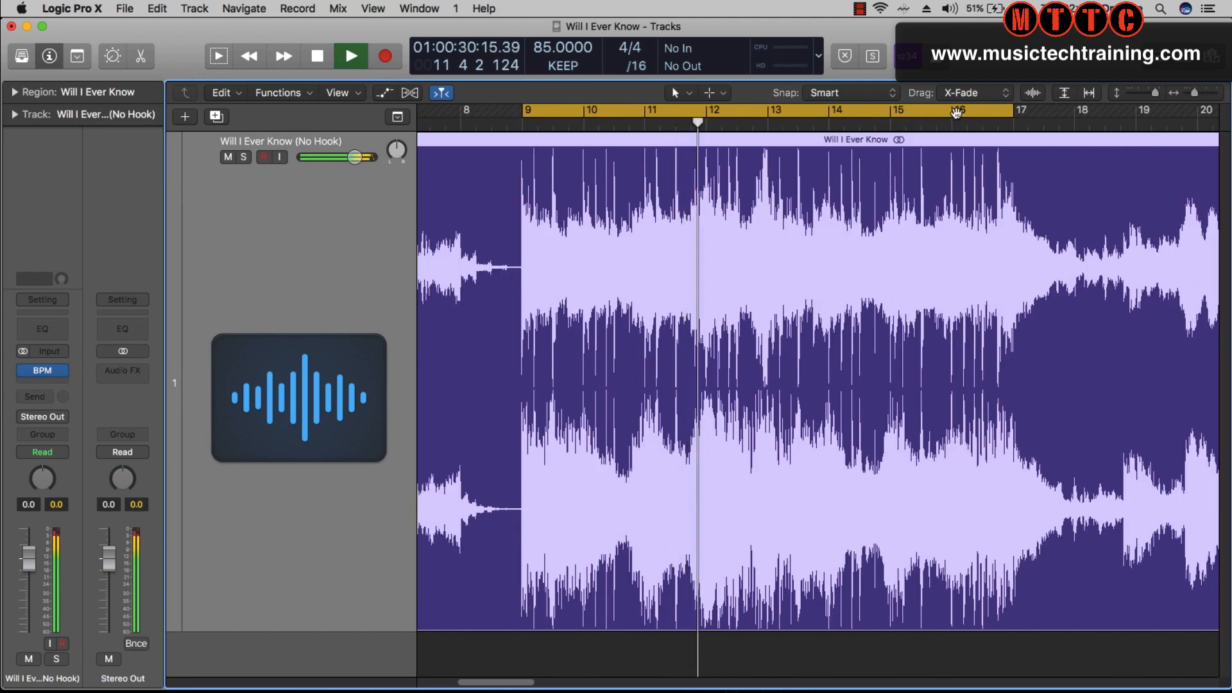
click(981, 125)
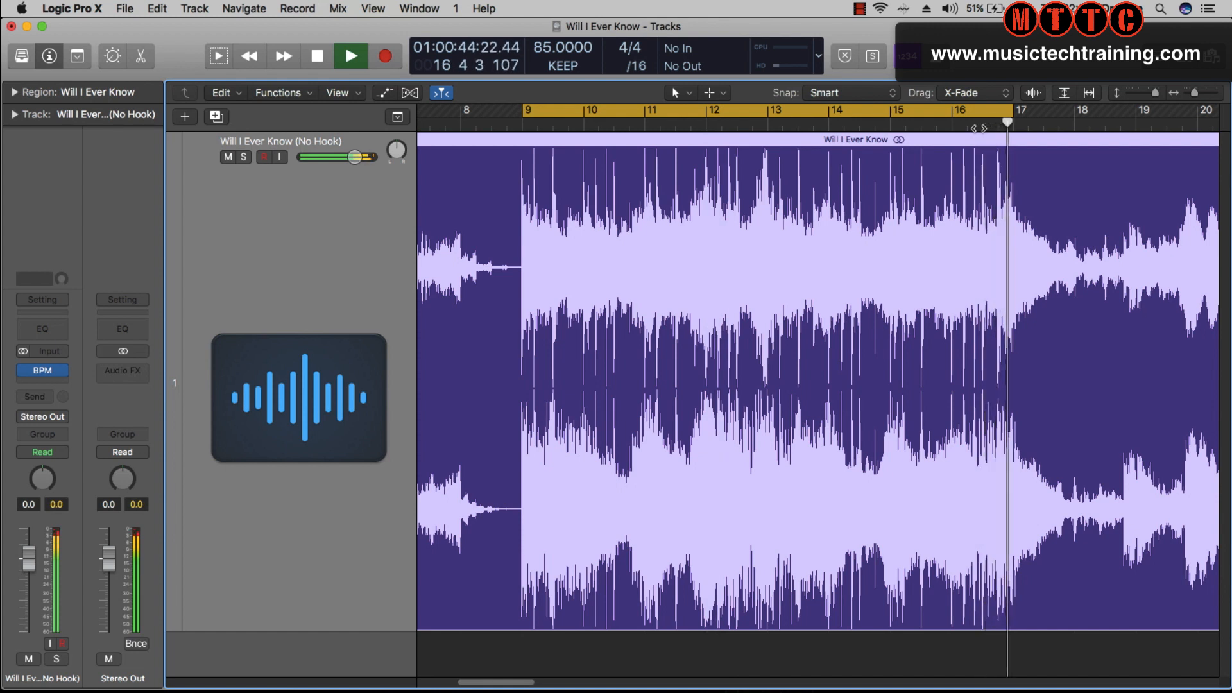
key(space)
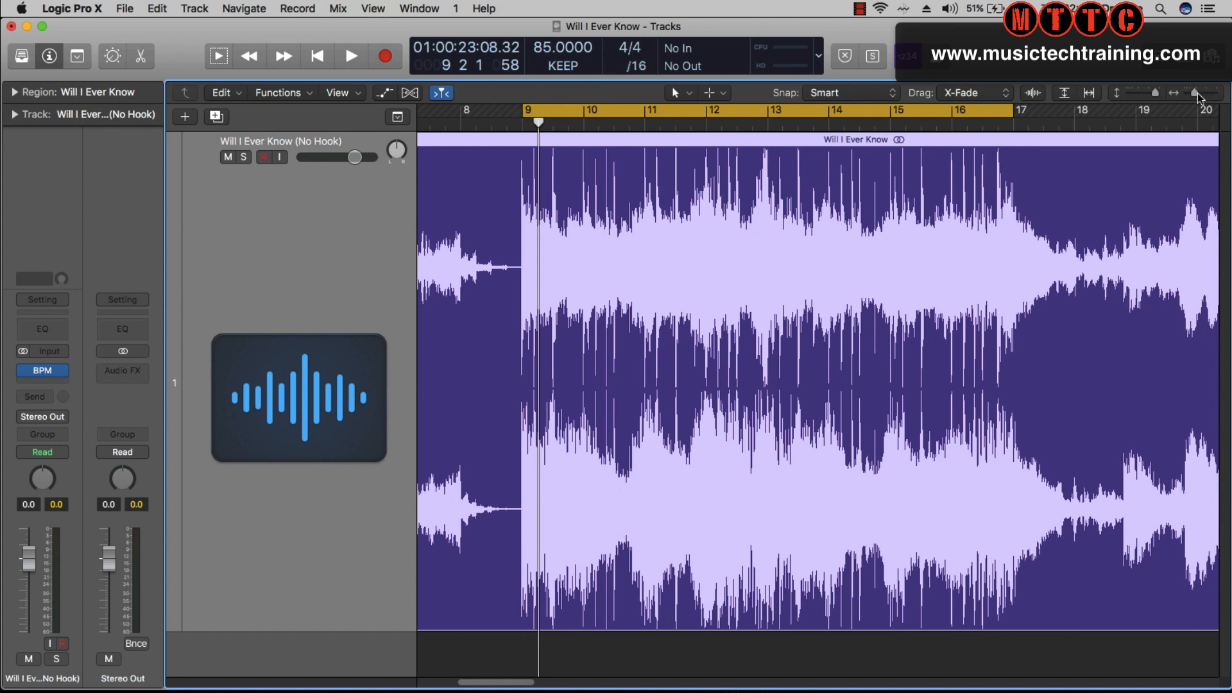
Move the cycle range to bars 17 to 25 and play it.
drag(1194, 94, 1189, 93)
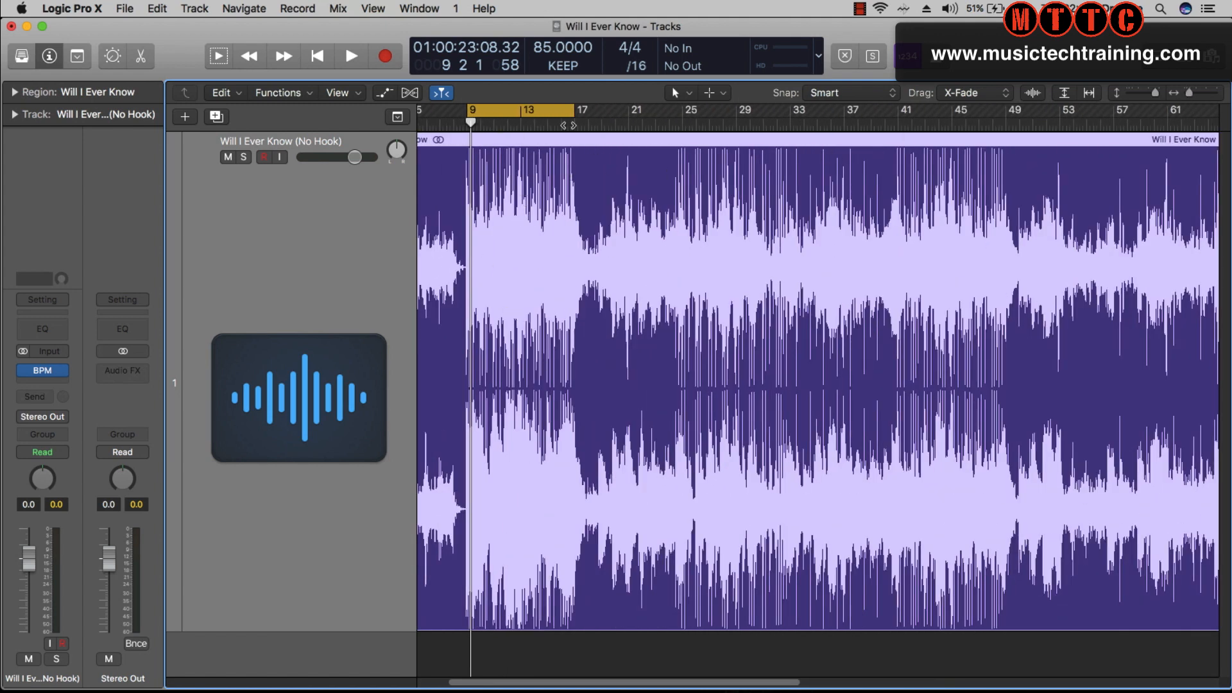
drag(541, 115, 644, 110)
key(space)
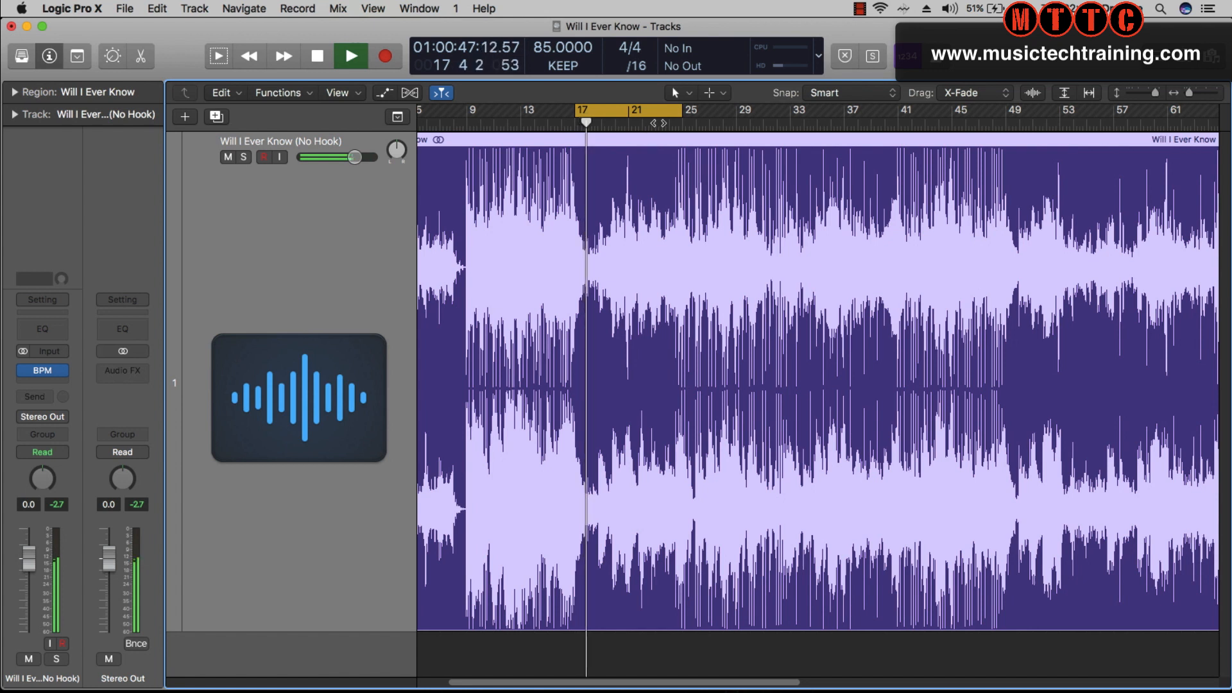
Jump ahead to about bar 23 during cycle playback to check the loop point at bar 25, and stop.
click(657, 123)
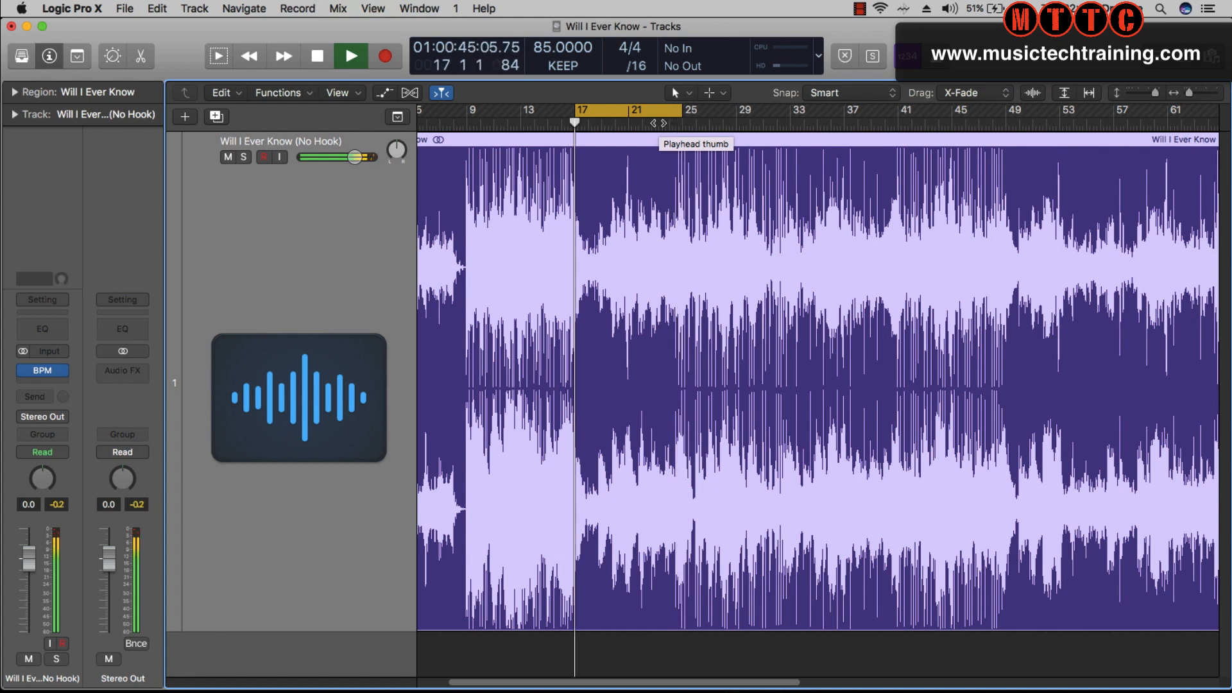
key(space)
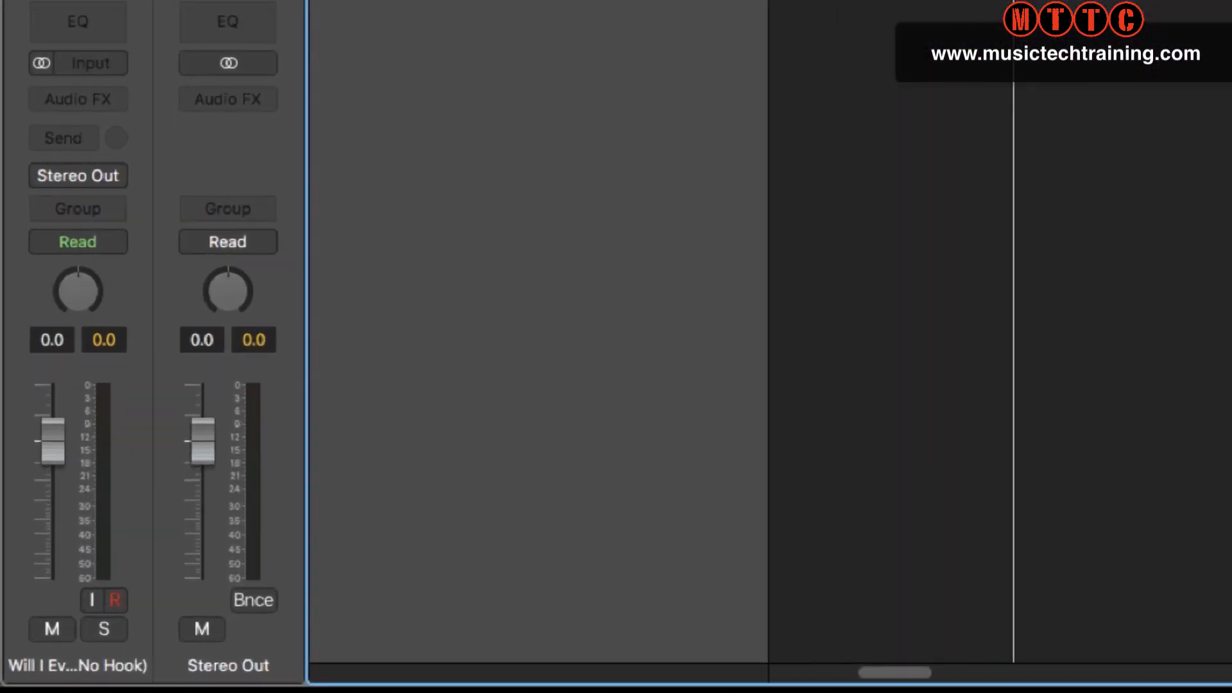
Play the song to check its peak level and lower the Will I Ever Know (No Hook) track's volume to -6.0 dB.
key(space)
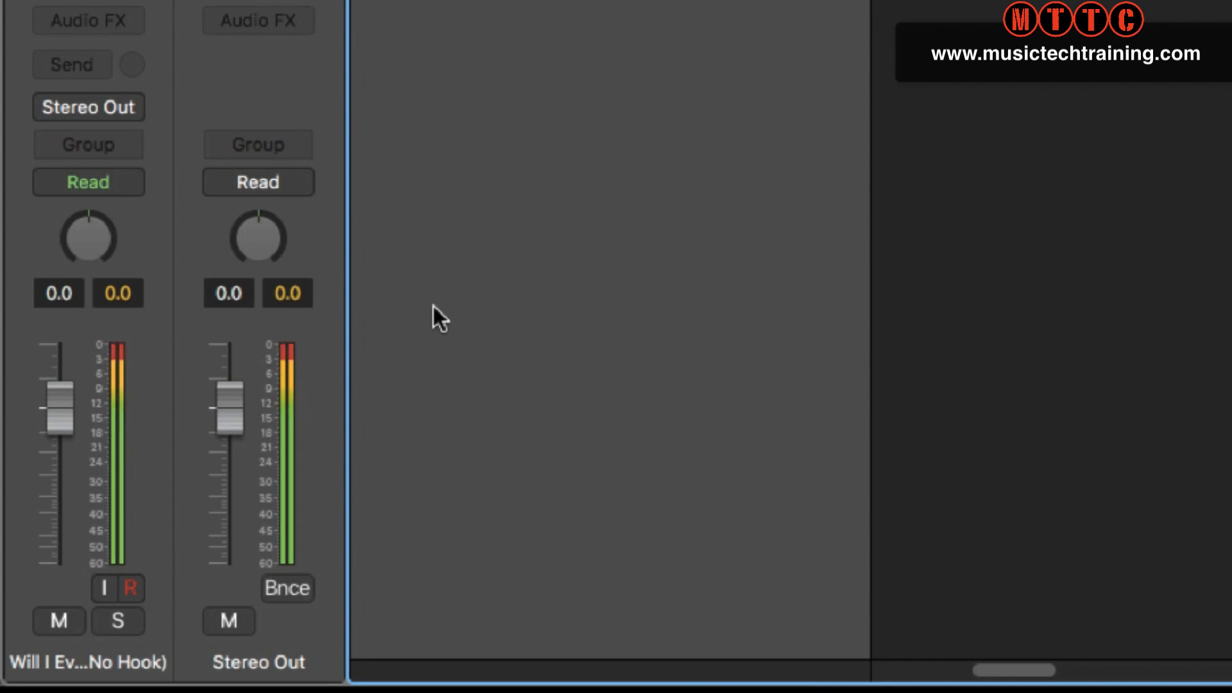
key(space)
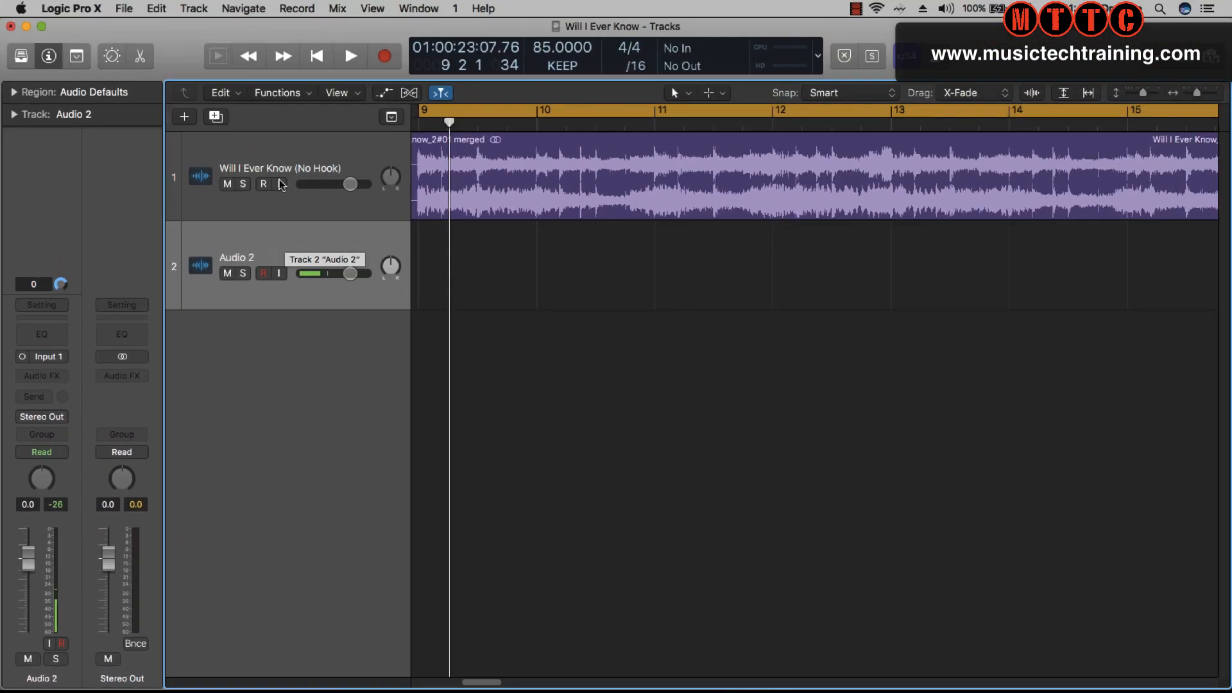
click(293, 151)
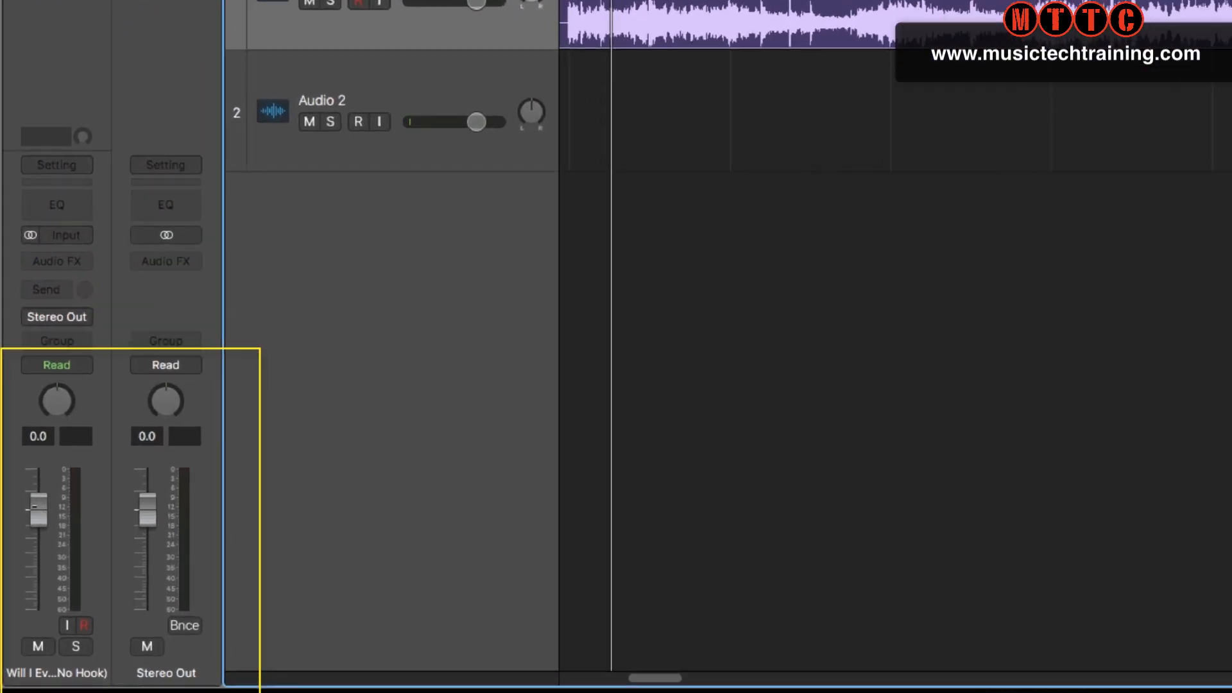
drag(22, 564, 22, 577)
drag(45, 517, 45, 548)
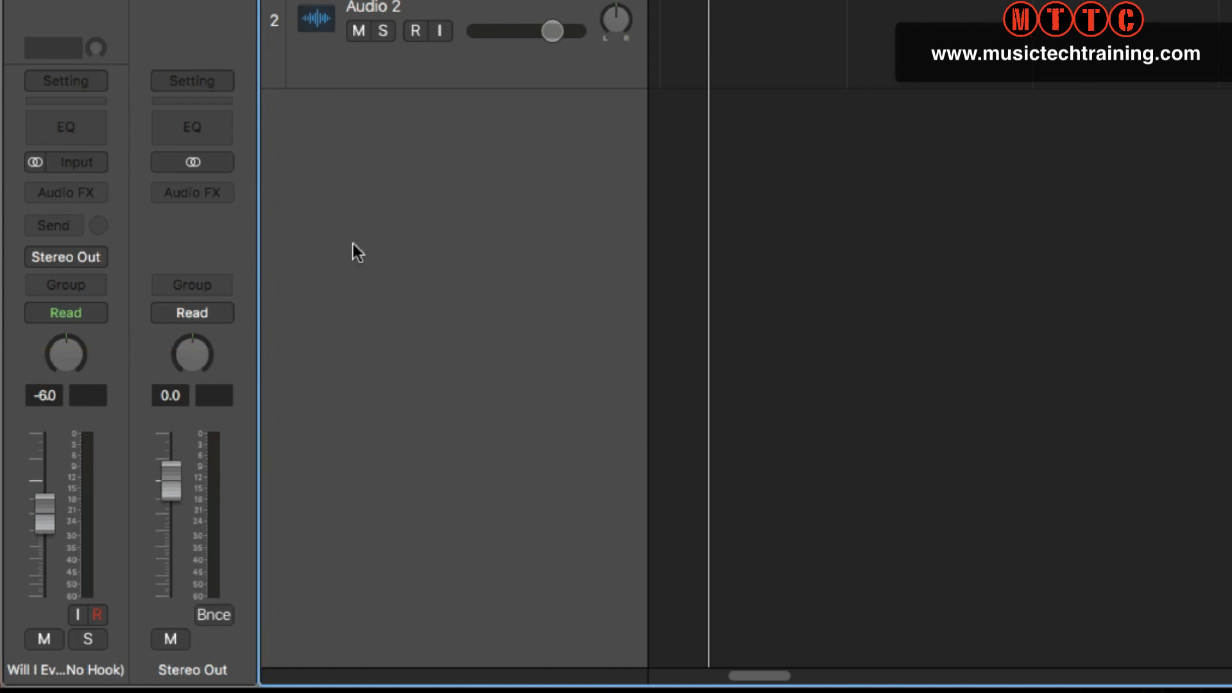
Play the song at the reduced volume and compare the peak levels of its track and the Stereo Out.
key(space)
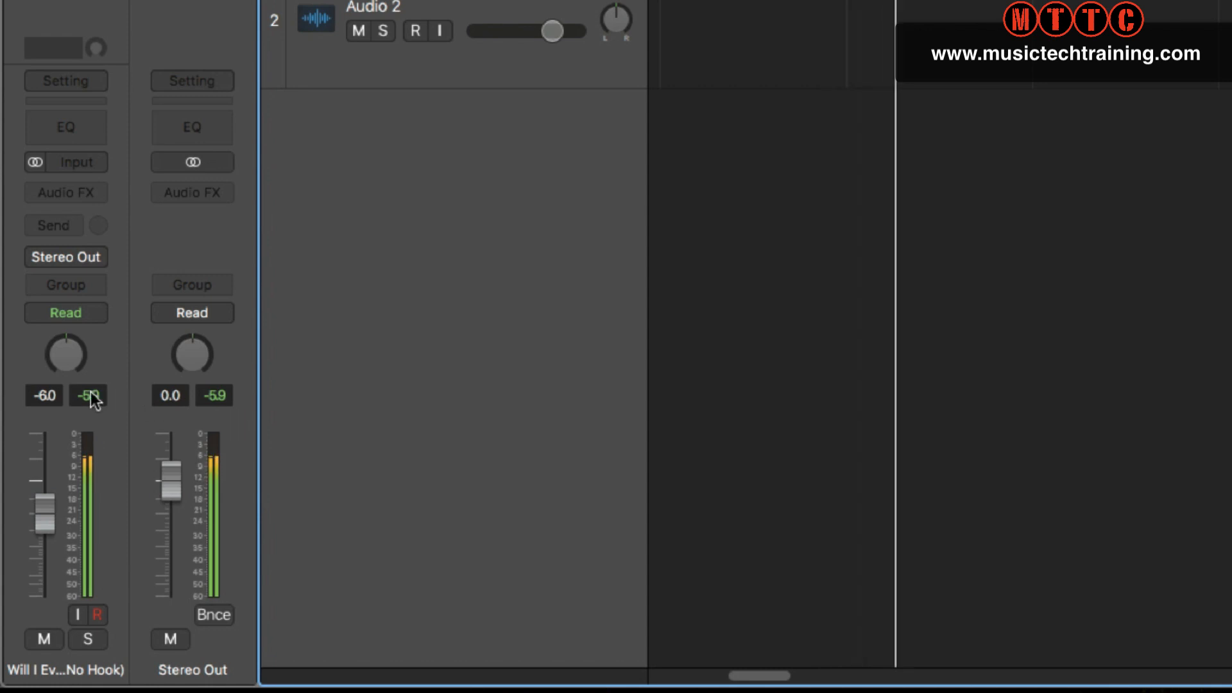
click(218, 395)
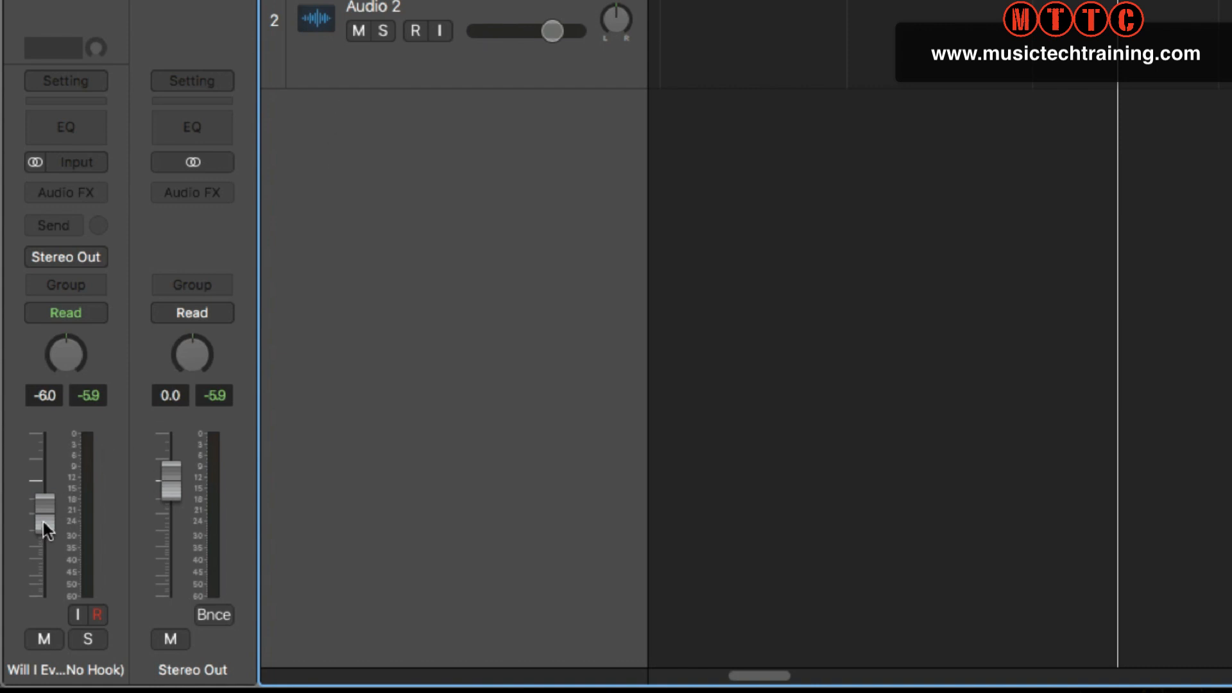
drag(44, 522, 44, 537)
key(space)
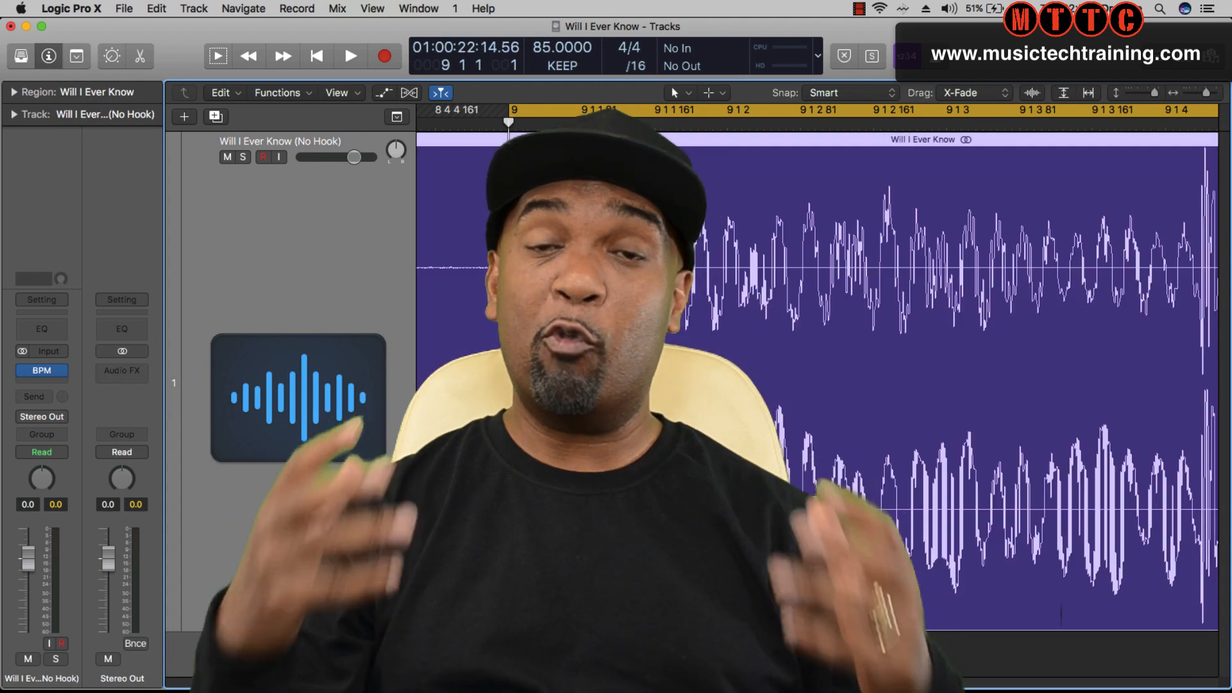
Play the zoomed-in song region from bar 9.
key(space)
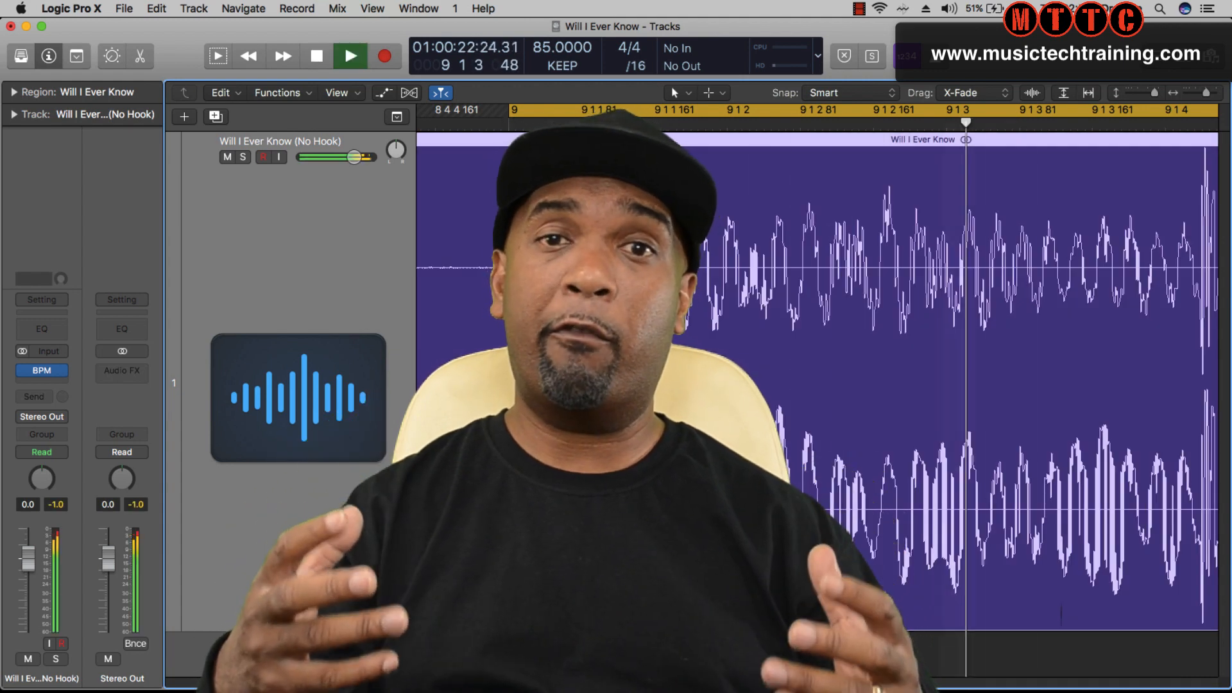
key(space)
key(space)
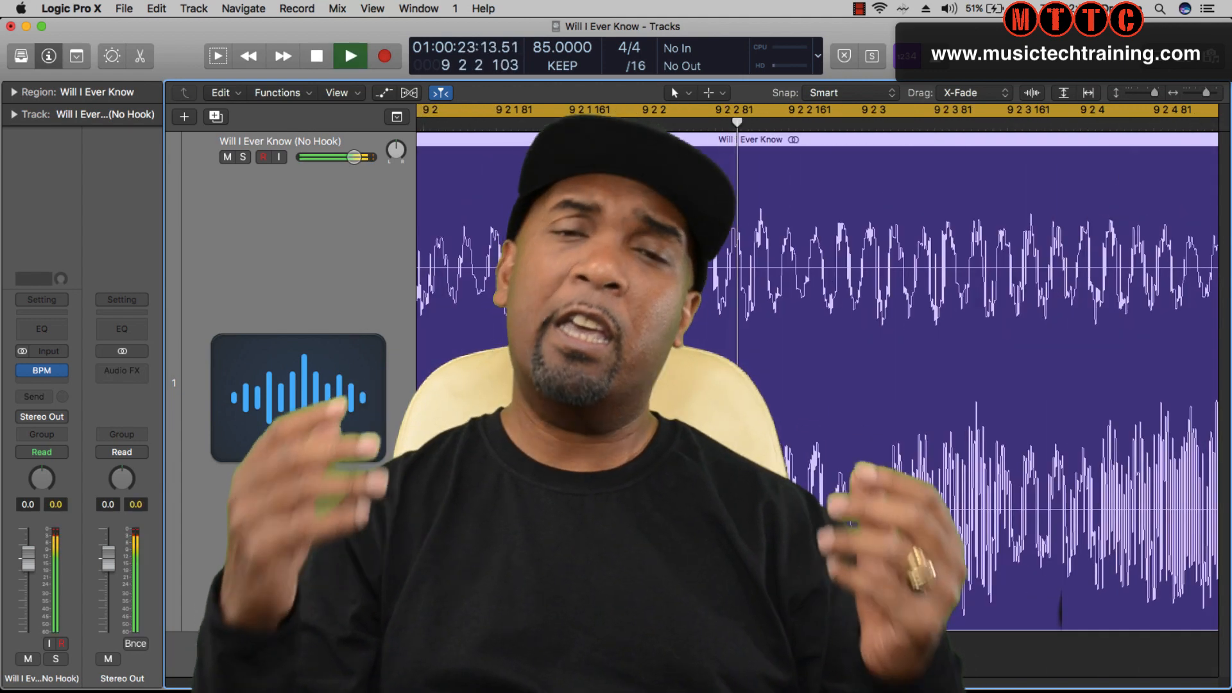